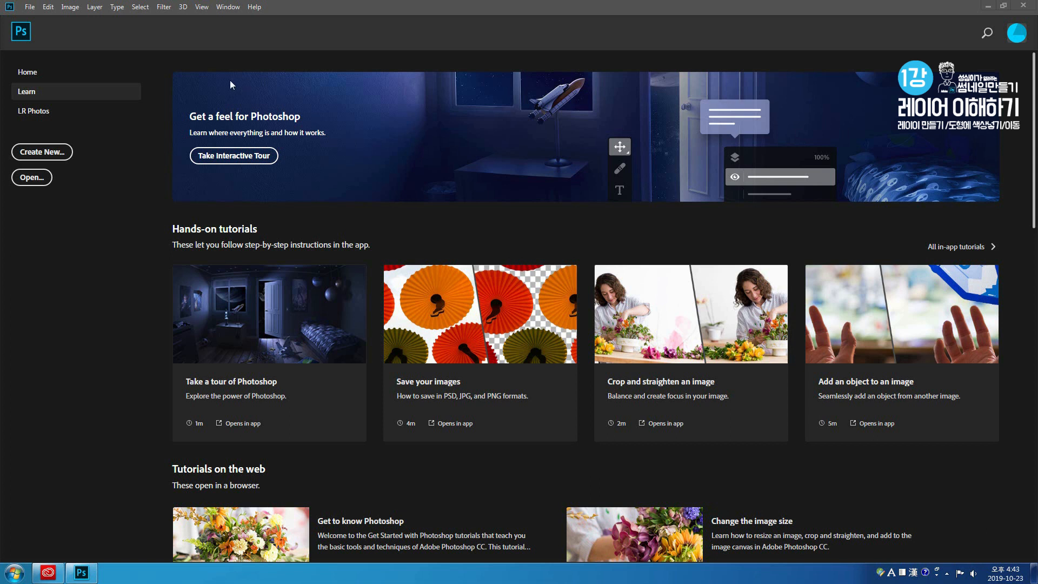
- Create a new document from the Film & Video HDTV 1080p preset at 1920 x 1080 pixels and 72 pixels/inch
click(30, 7)
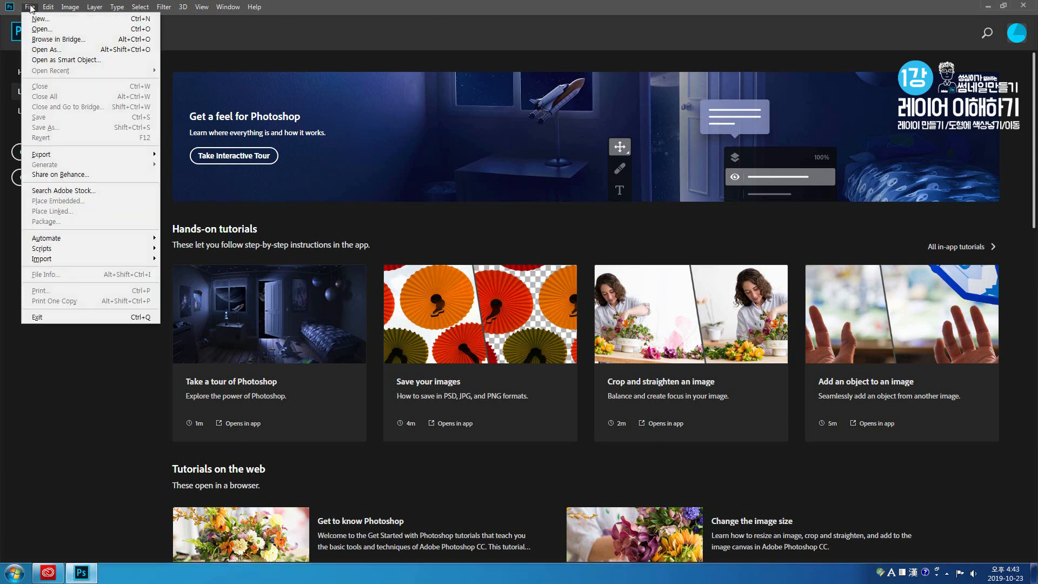
click(34, 19)
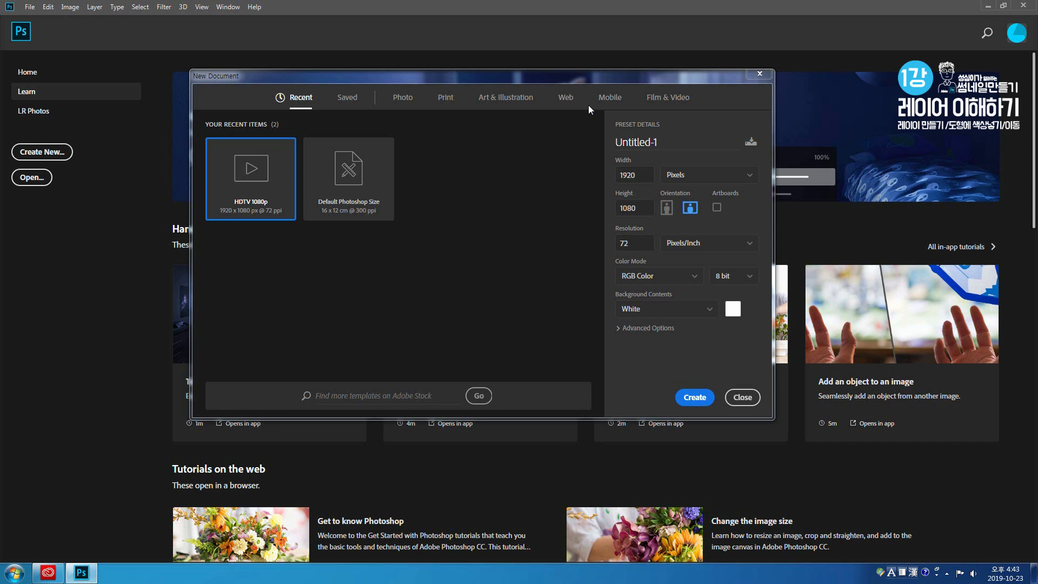
click(668, 100)
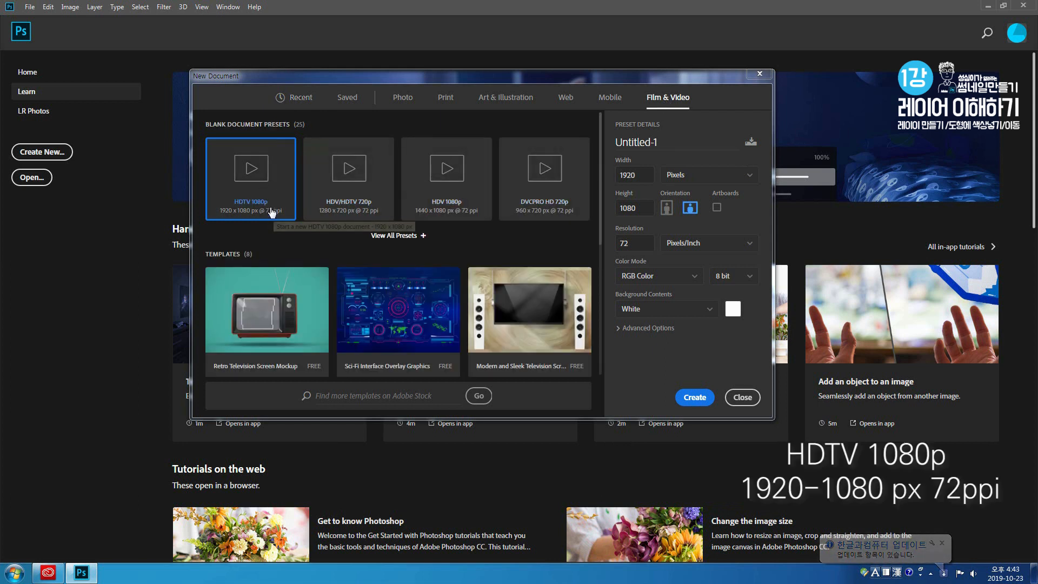
double_click(650, 209)
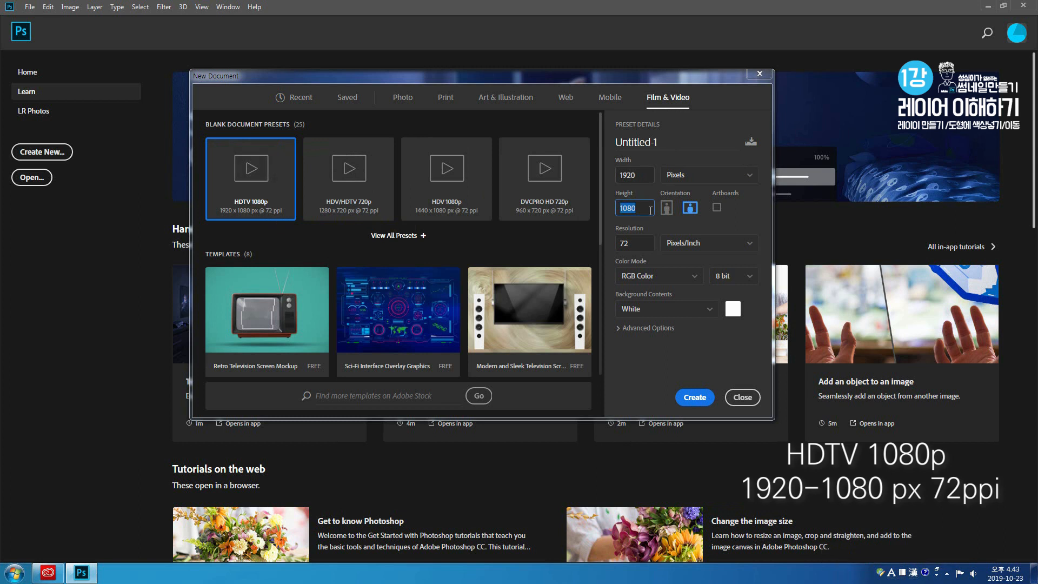
click(650, 209)
double_click(636, 244)
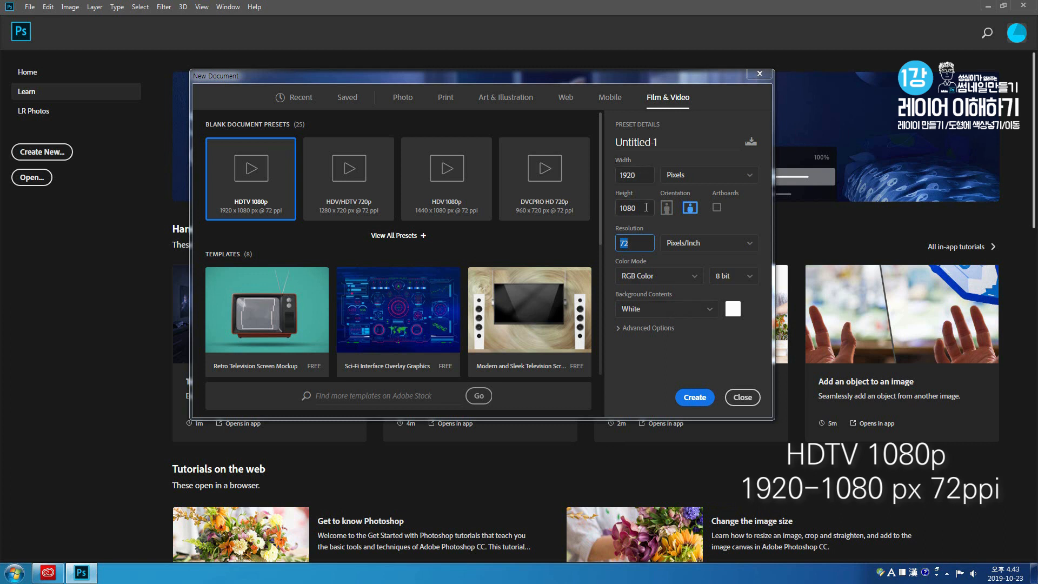
click(643, 175)
text(1920)
click(642, 249)
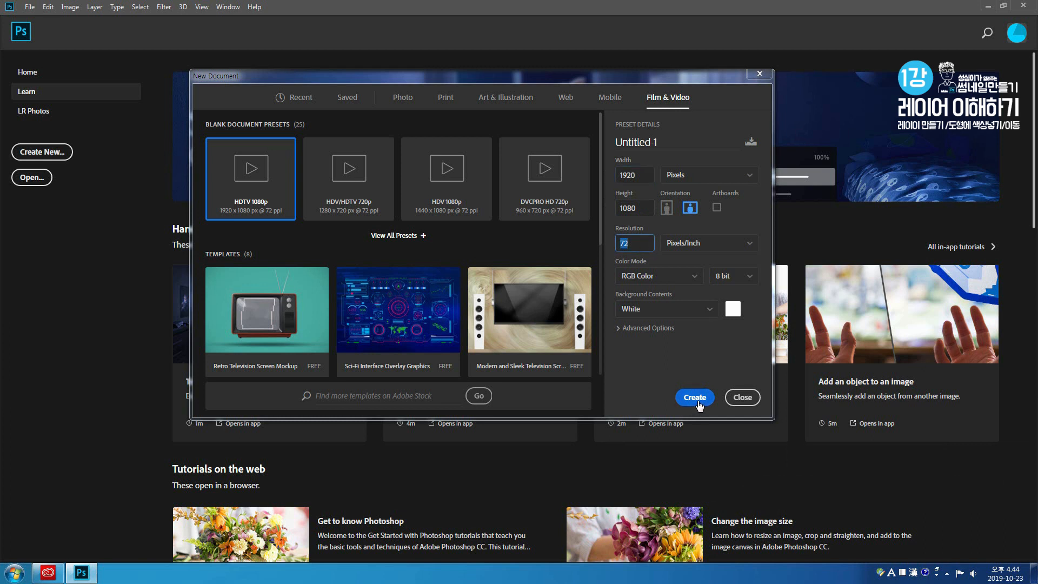
click(695, 400)
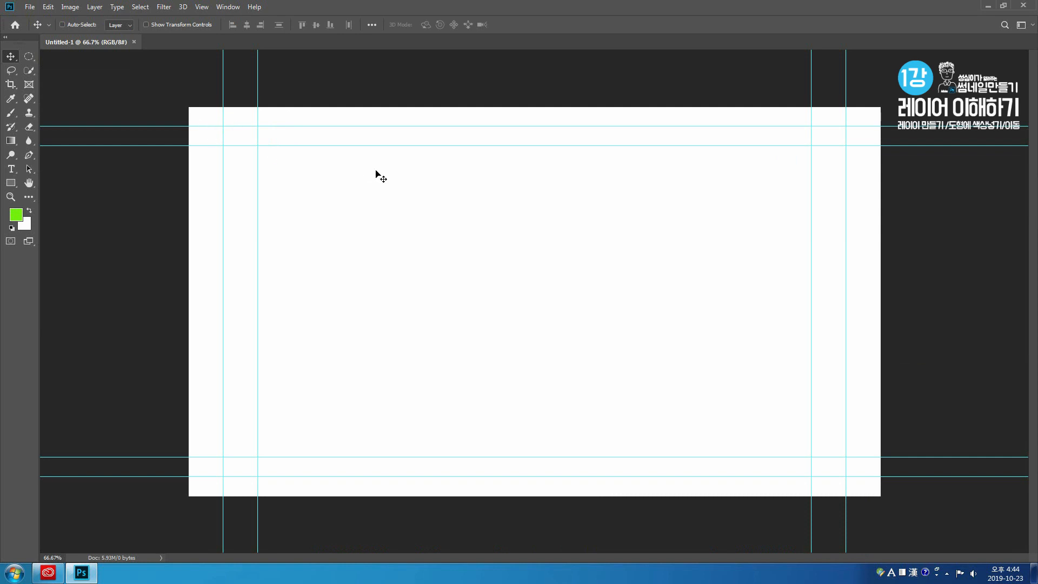
- Clear all guides from the canvas and show the Layers panel beside it
click(202, 6)
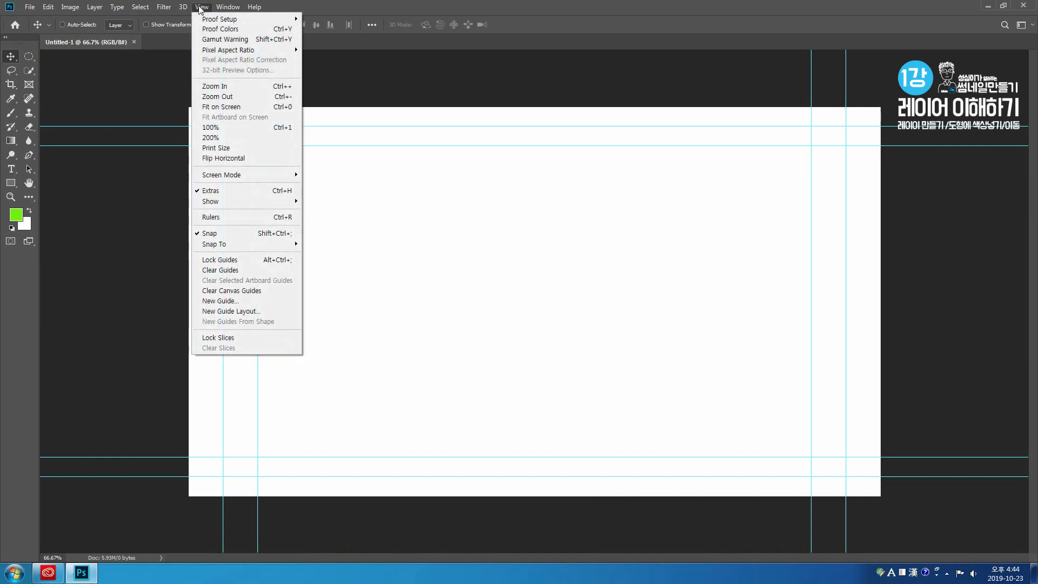
click(276, 271)
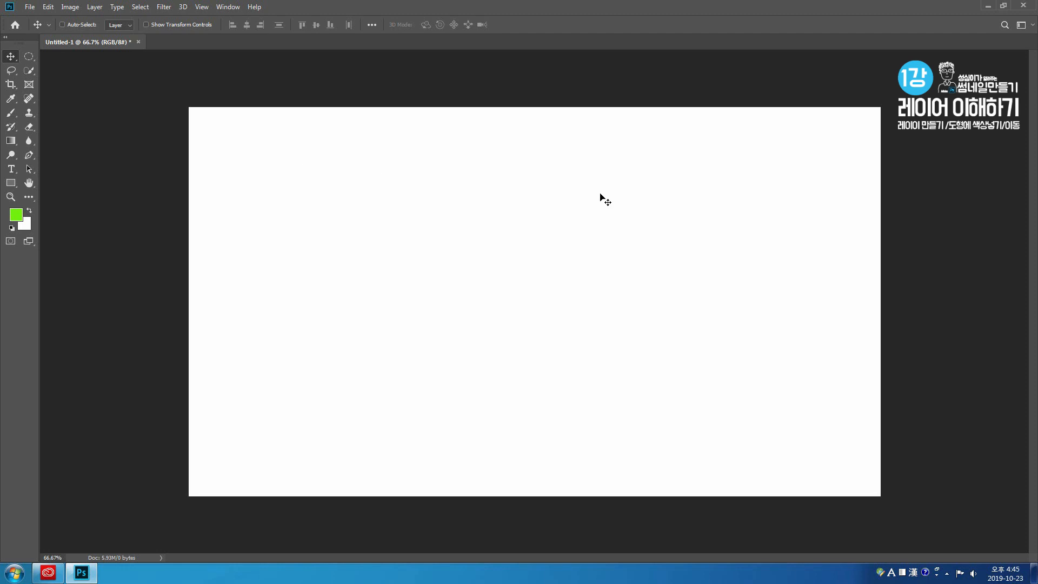
click(228, 8)
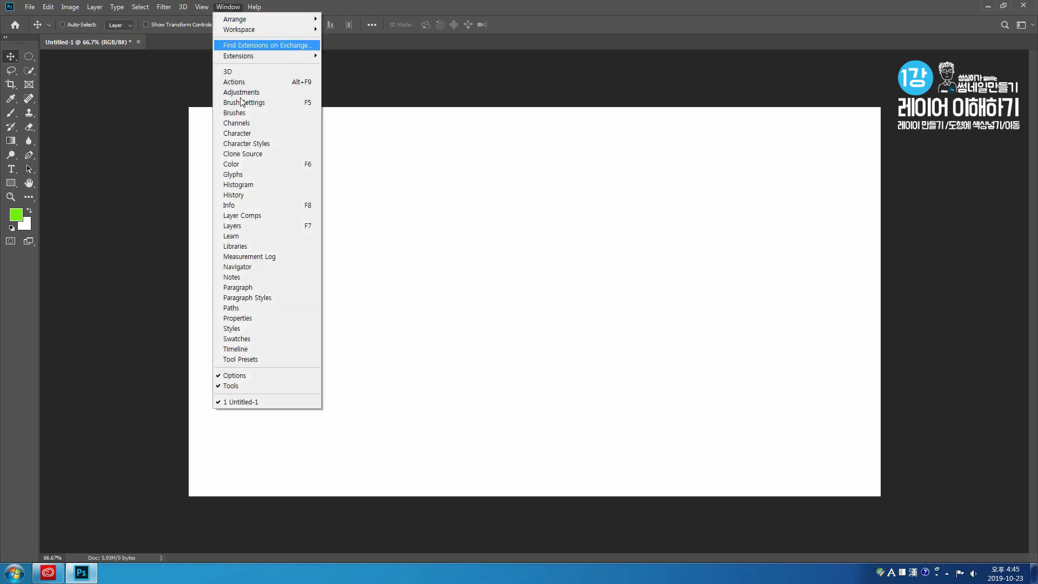
click(254, 226)
mouse_move(911, 69)
mouse_down()
mouse_move(874, 81)
mouse_move(886, 104)
mouse_move(928, 94)
mouse_move(925, 76)
mouse_up()
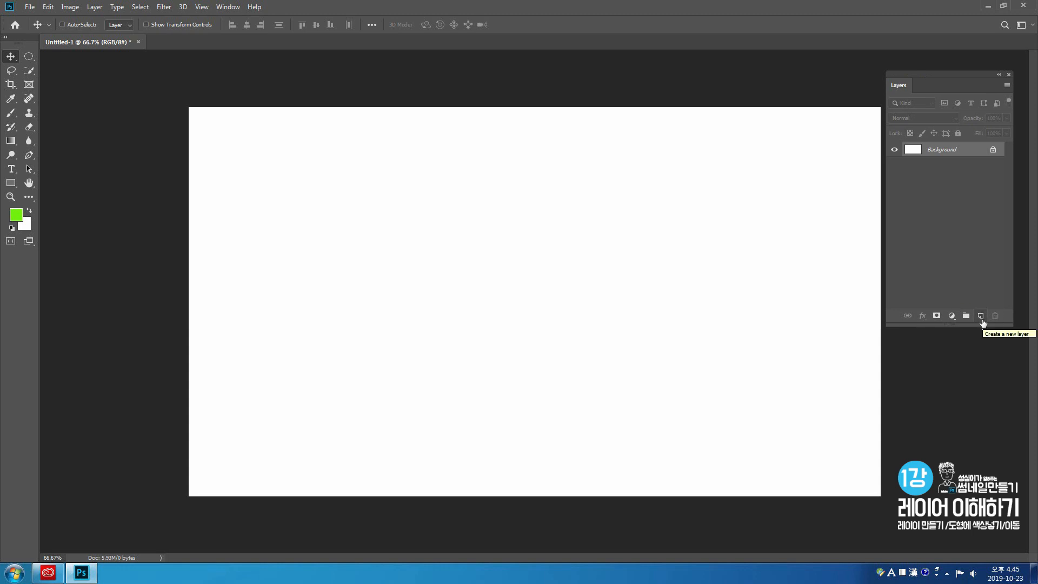
- Add a new empty layer above the Background and make it the active layer
click(981, 320)
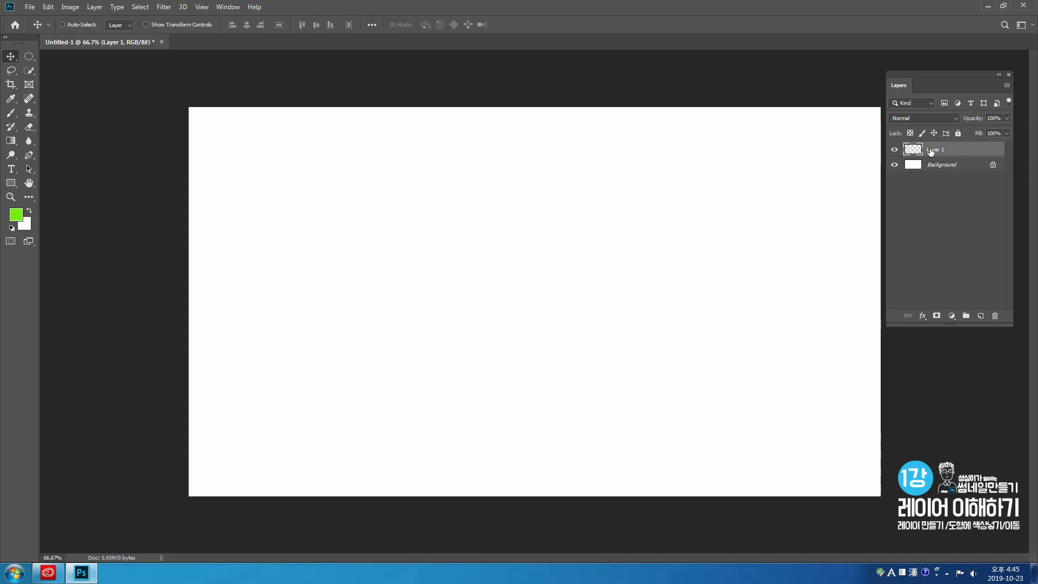
click(939, 168)
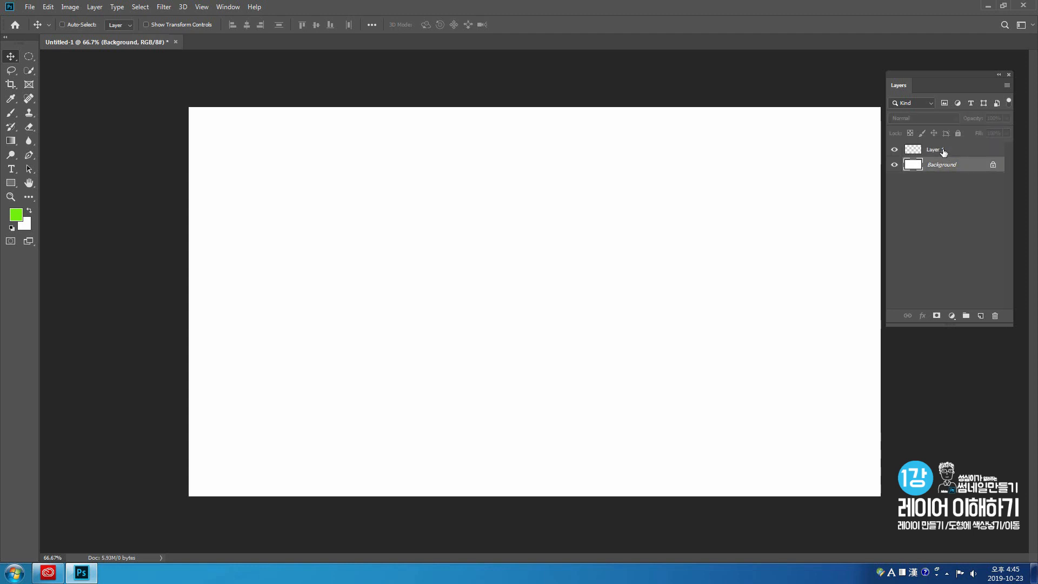
click(943, 153)
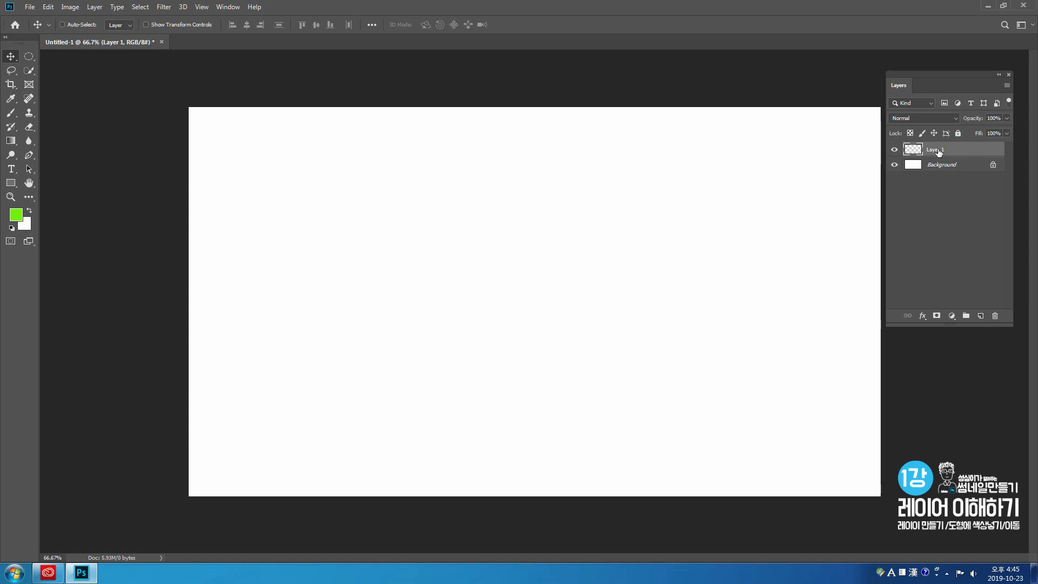
drag(911, 82, 913, 98)
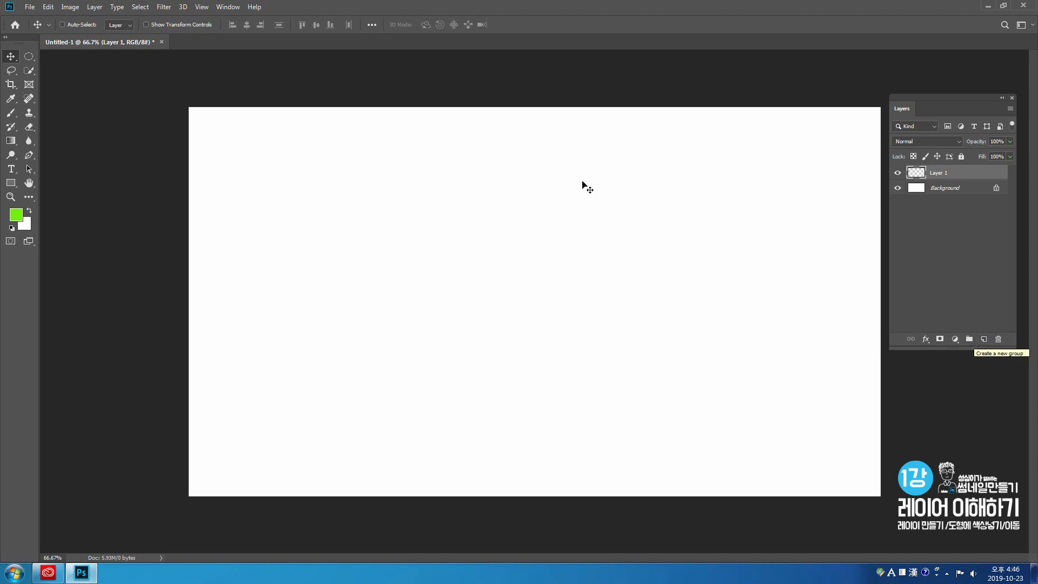
- Make an upright rectangular marquee selection near the upper-left corner of the canvas
click(29, 53)
click(66, 59)
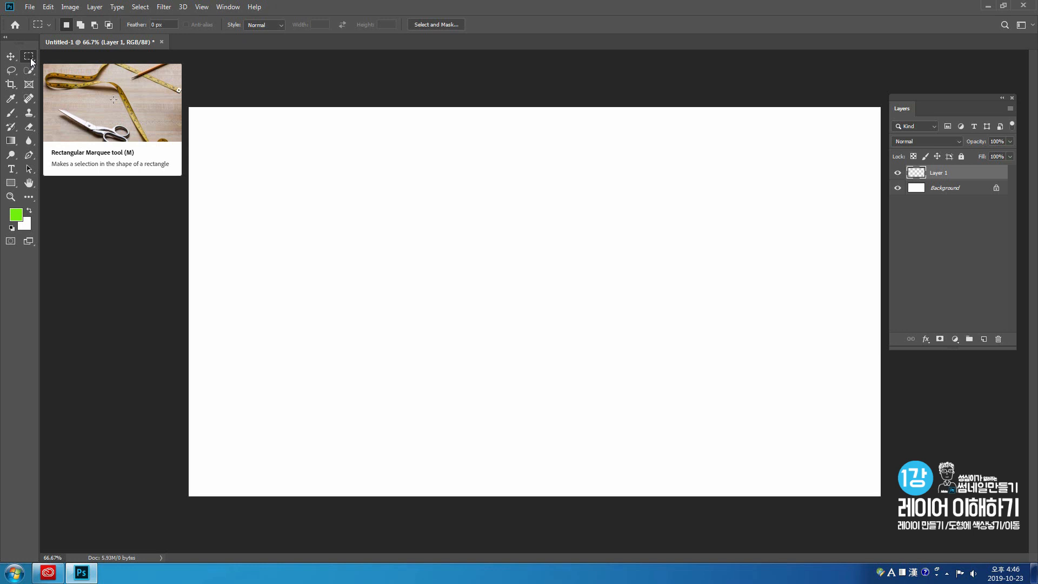
drag(208, 126, 327, 269)
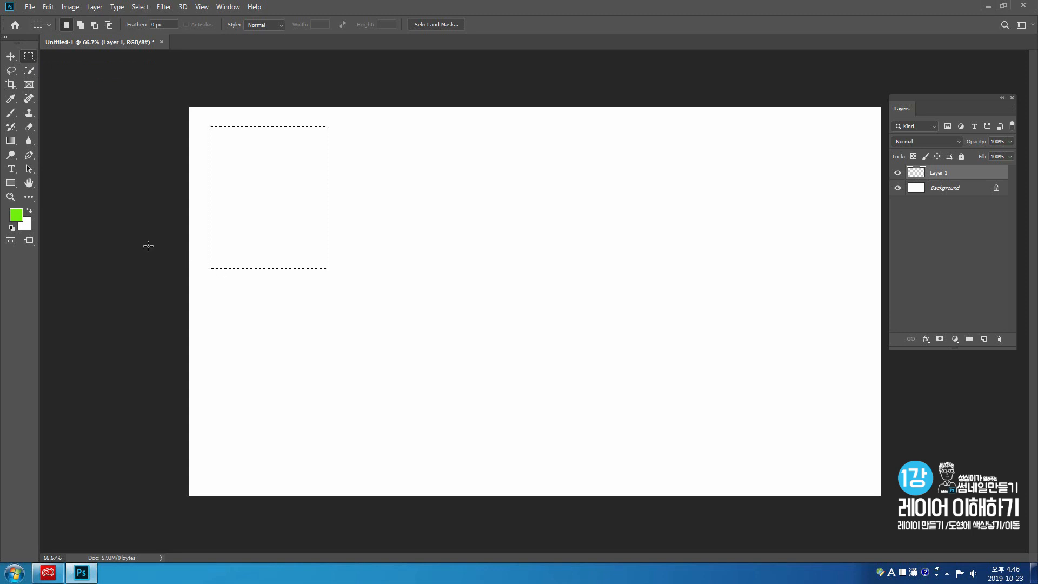
- Set the foreground colour to a bright red, about #f0230d
click(16, 215)
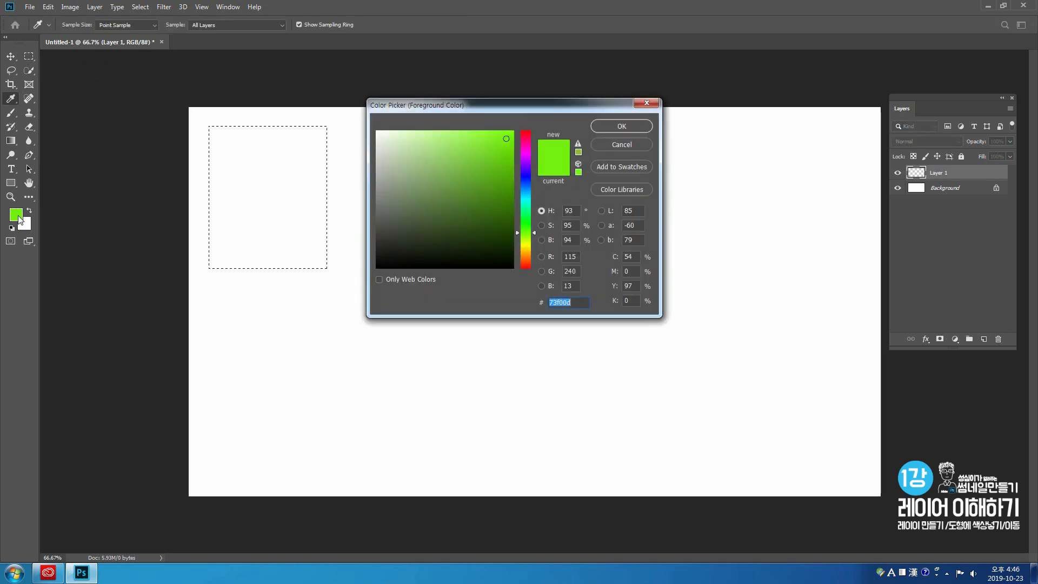
drag(414, 108, 409, 93)
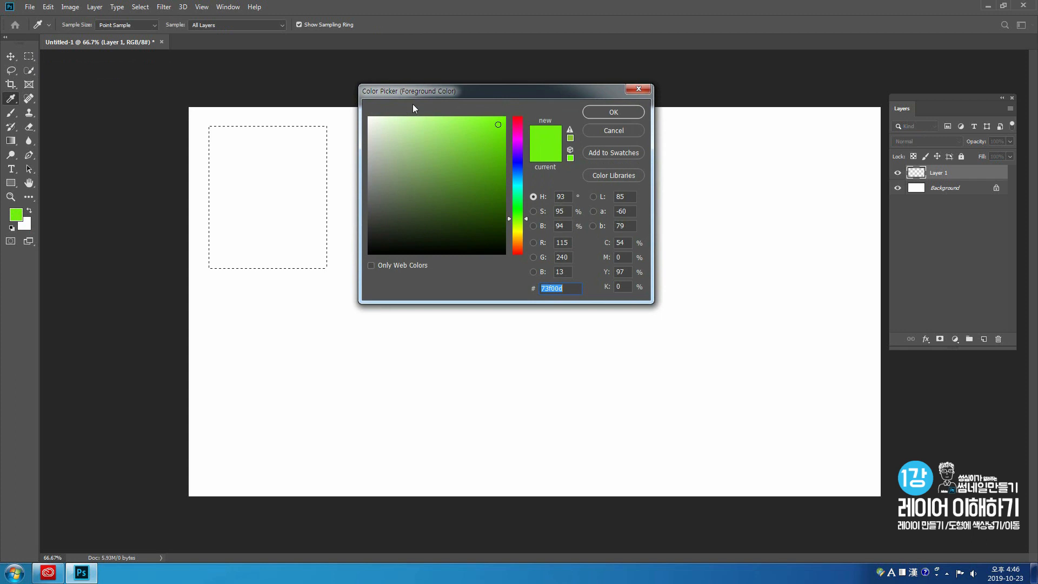
drag(527, 219, 523, 252)
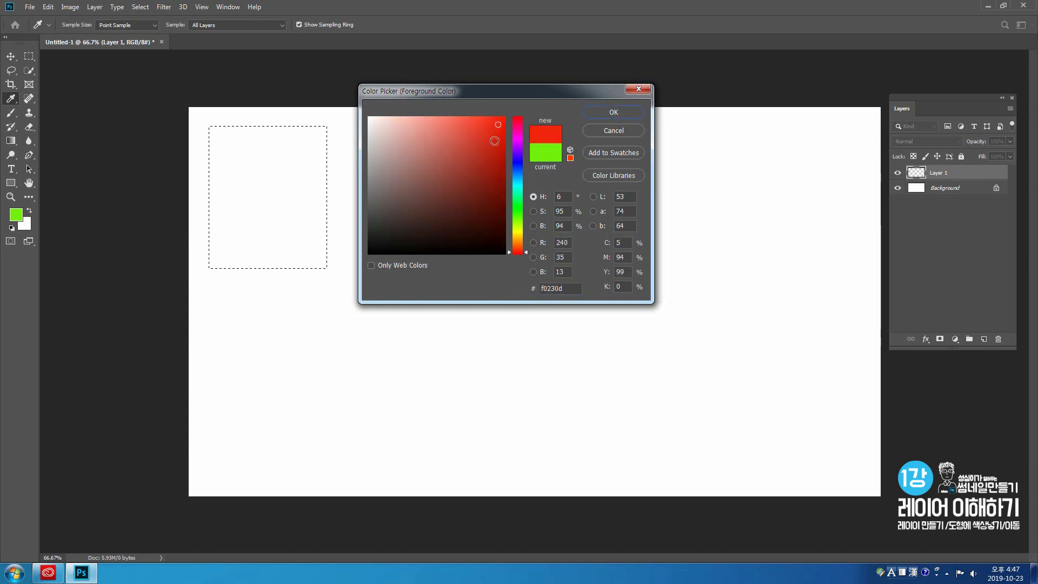
click(498, 123)
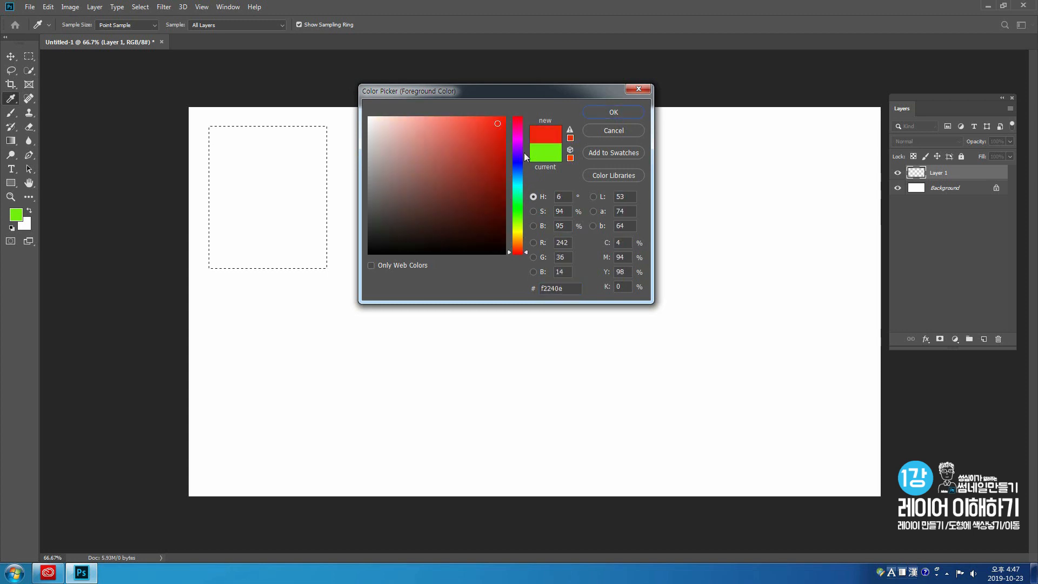
click(605, 112)
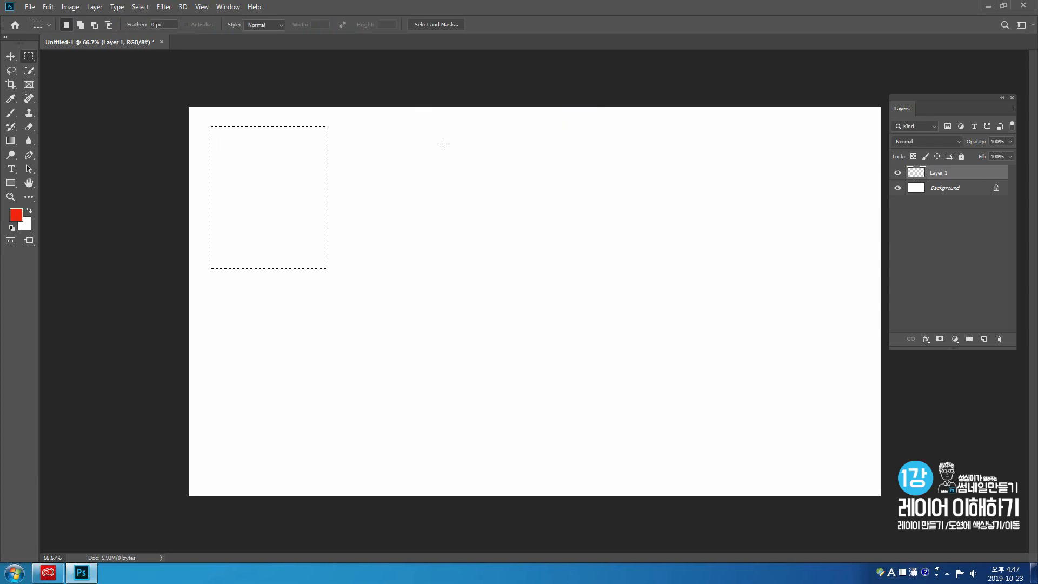
- Fill the rectangular selection on Layer 1 with the Foreground Color in Normal mode at 100% opacity
click(49, 7)
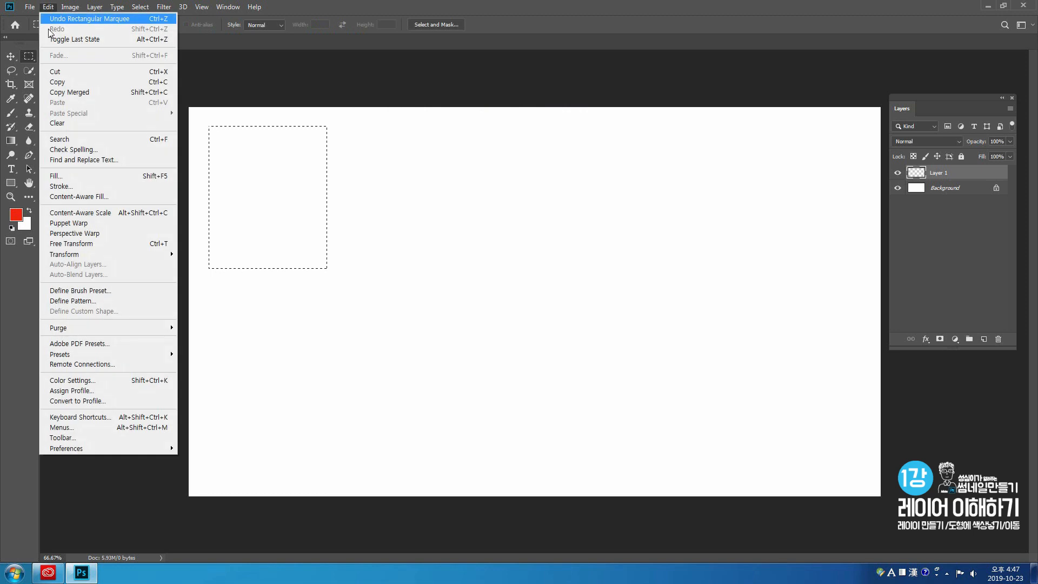
click(87, 176)
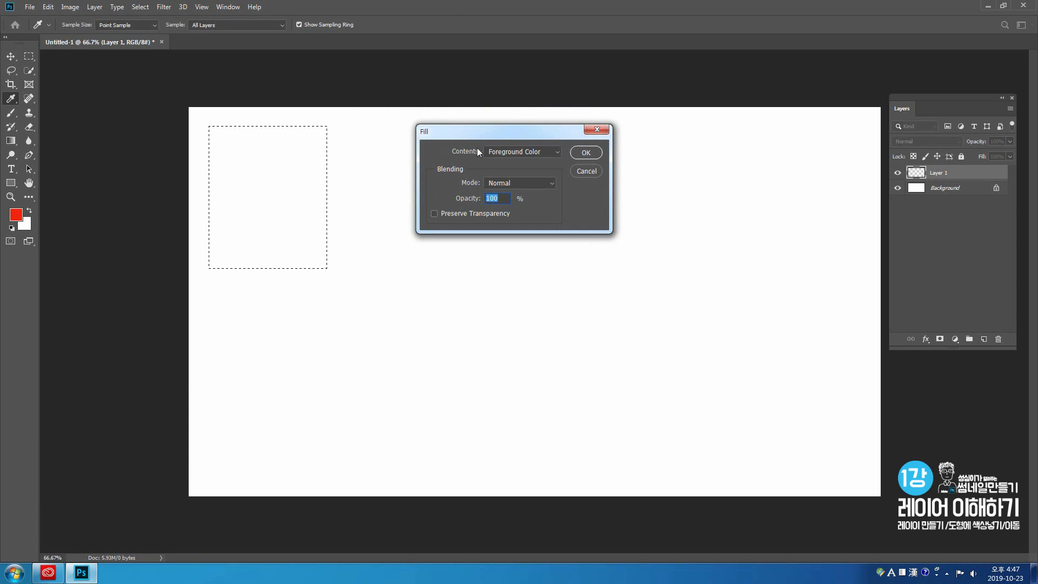
drag(484, 133, 417, 128)
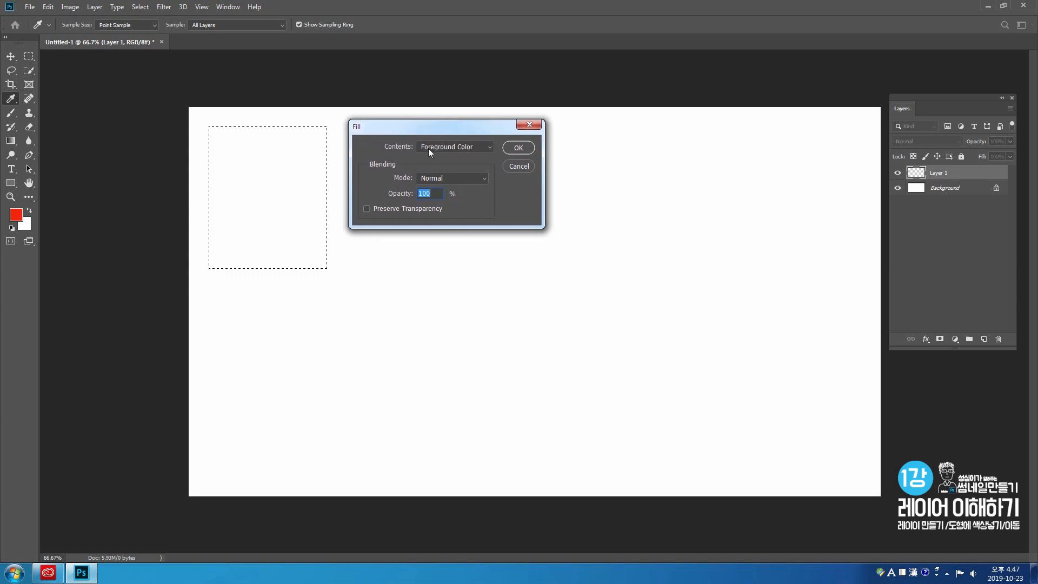
click(447, 147)
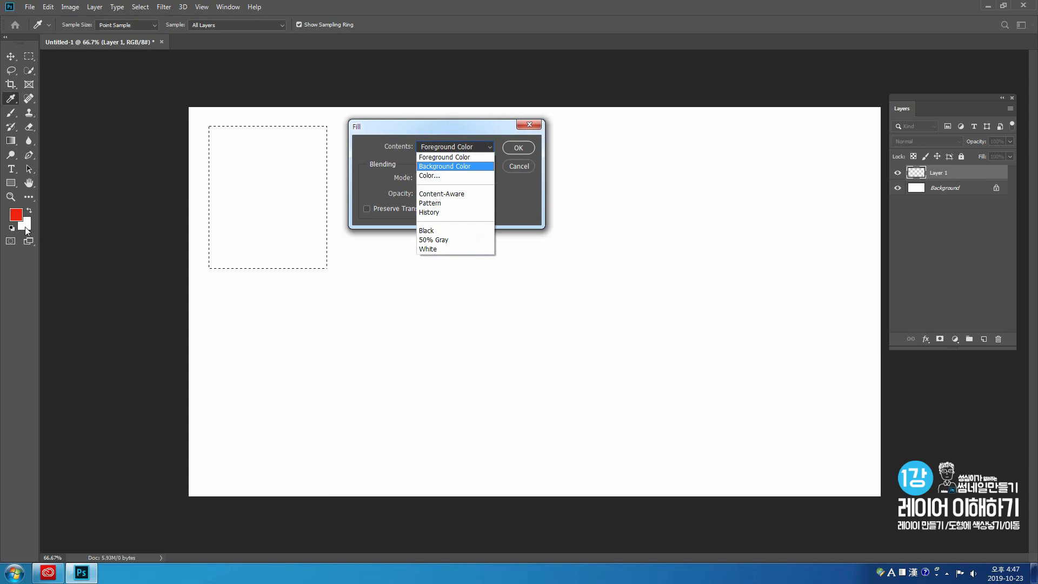
click(468, 157)
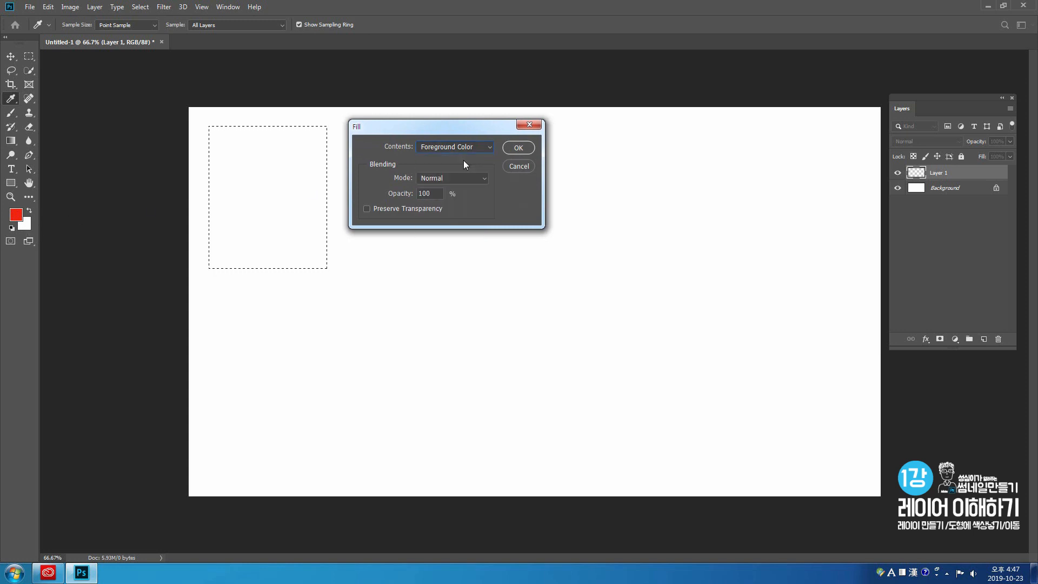
click(528, 149)
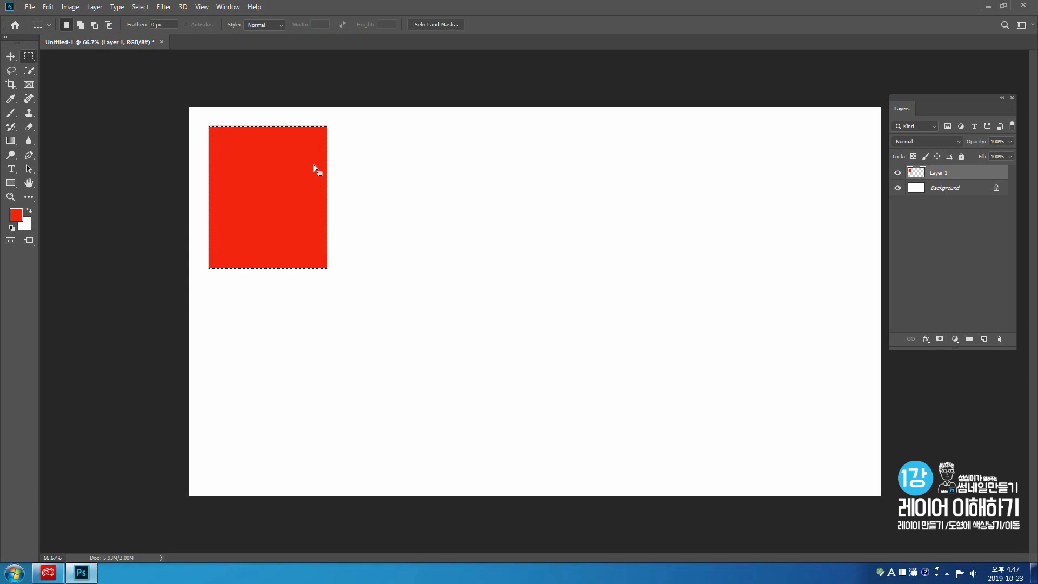
- Deselect the red rectangle and add a new empty layer above Layer 1
click(412, 165)
key(ctrl+z)
key(ctrl+d)
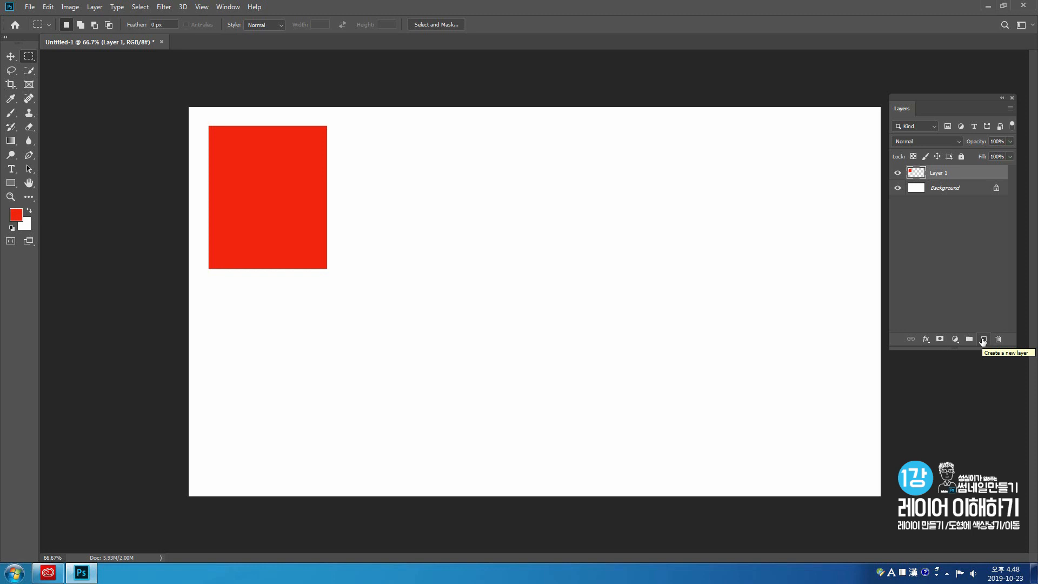
click(983, 339)
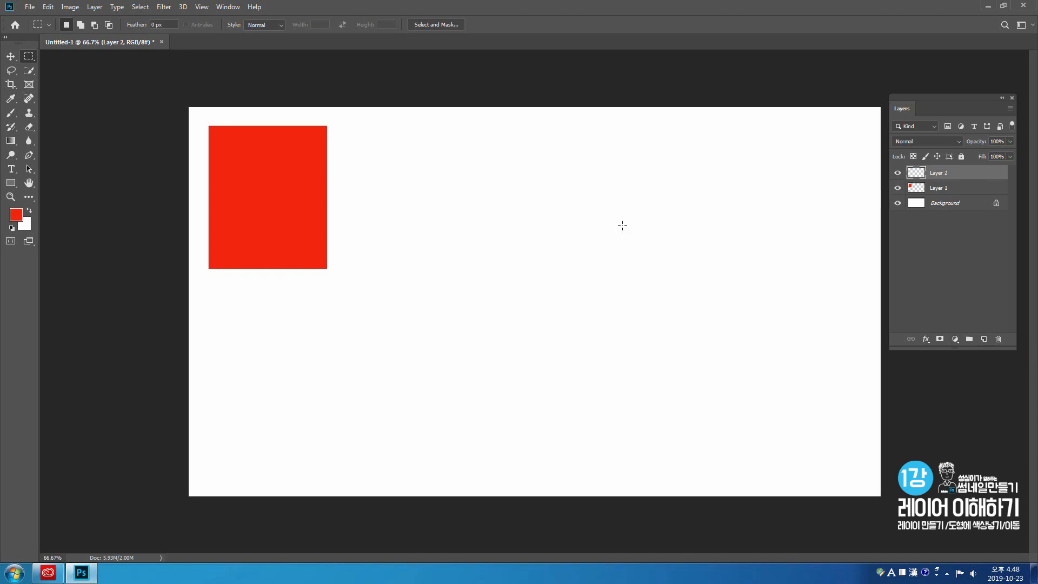
- Select a similar upright rectangle just right of the red one and set the foreground colour to yellow, about #f2e50e
drag(344, 126, 453, 266)
click(15, 218)
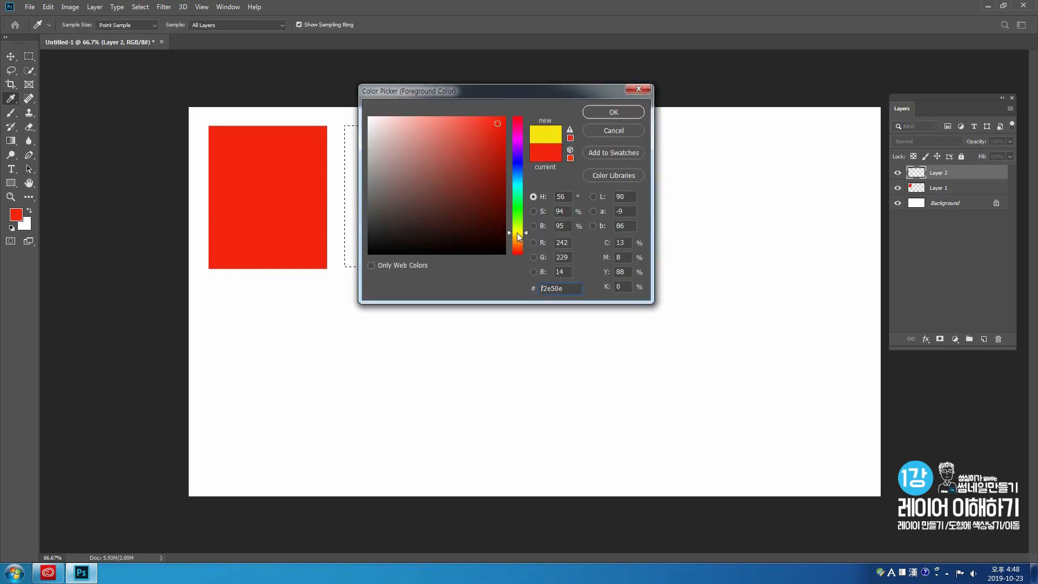
click(517, 233)
click(614, 112)
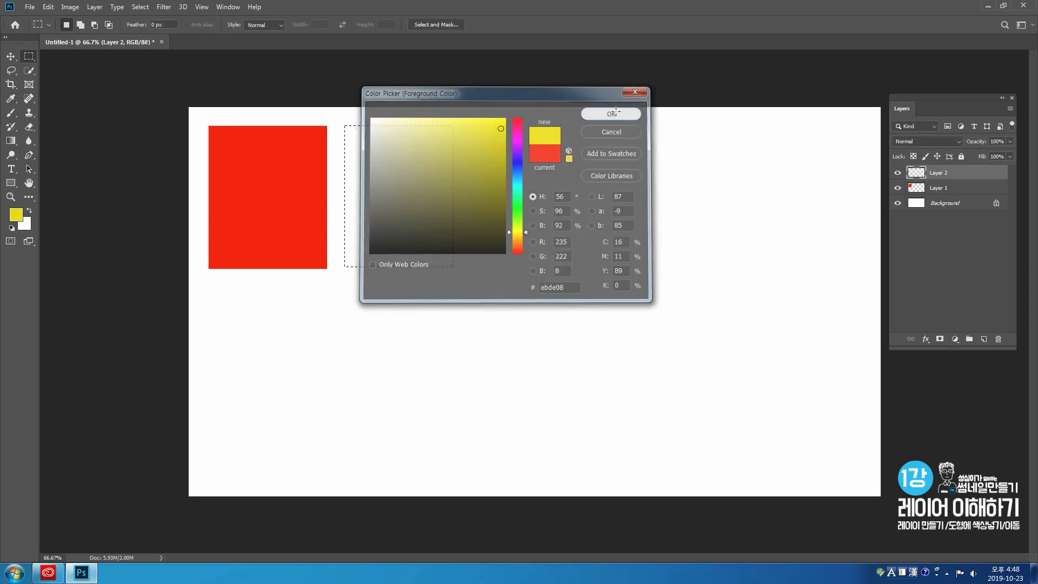
- Fill the second rectangular selection on Layer 2 with the yellow Foreground Color at 100% opacity
click(48, 7)
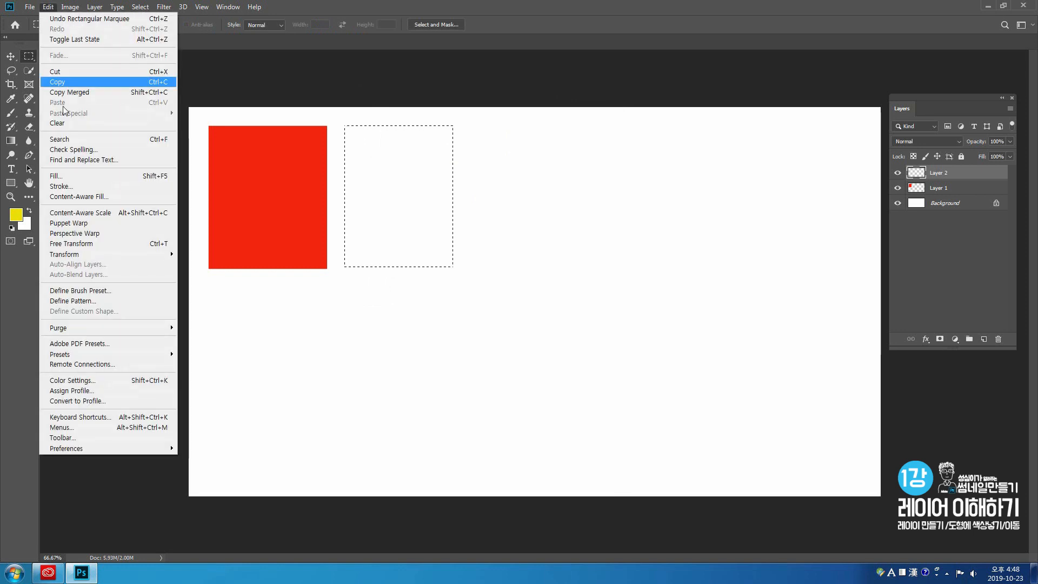
click(67, 178)
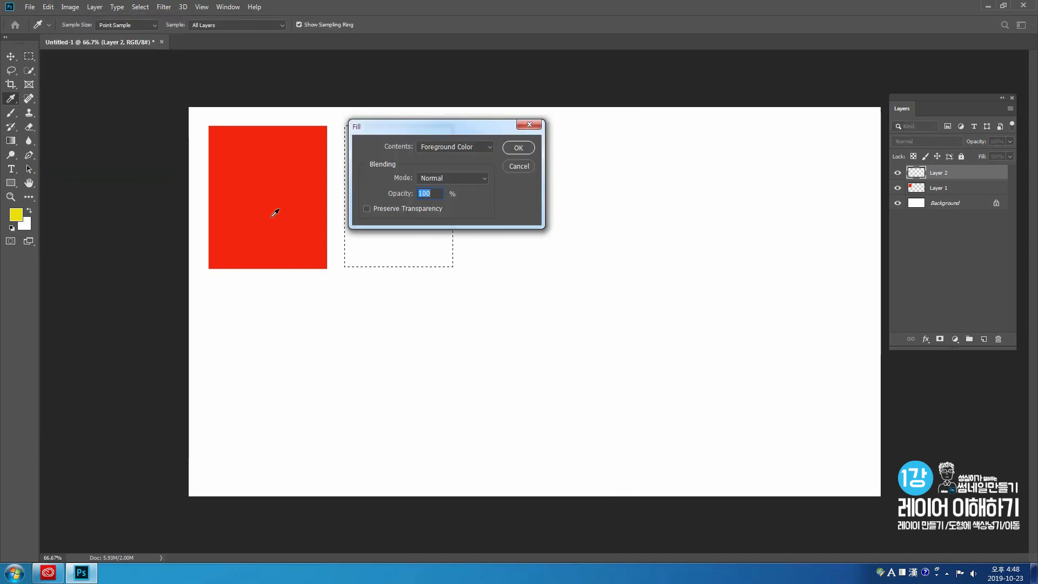
click(483, 148)
click(463, 156)
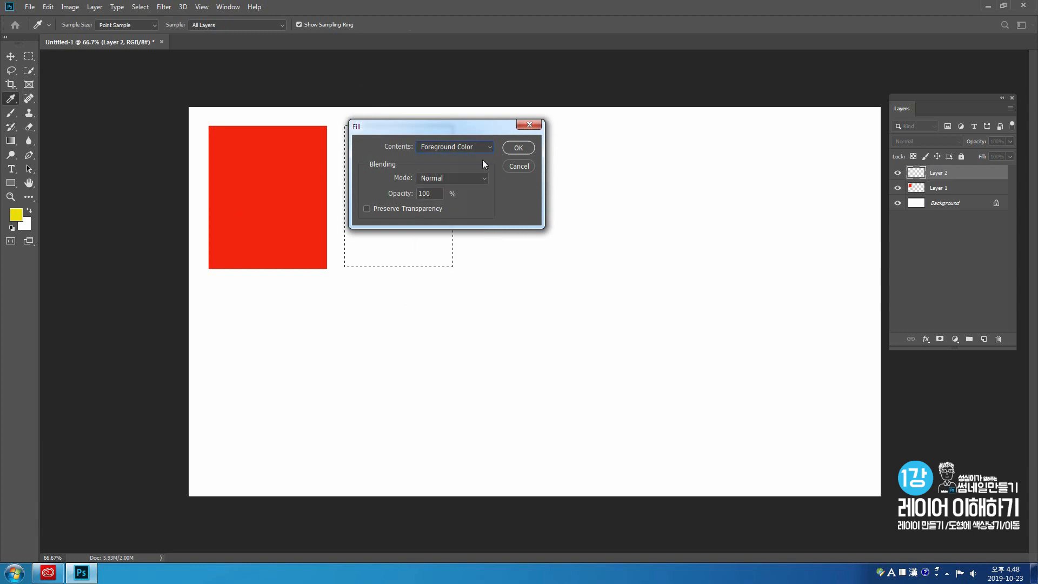
click(513, 148)
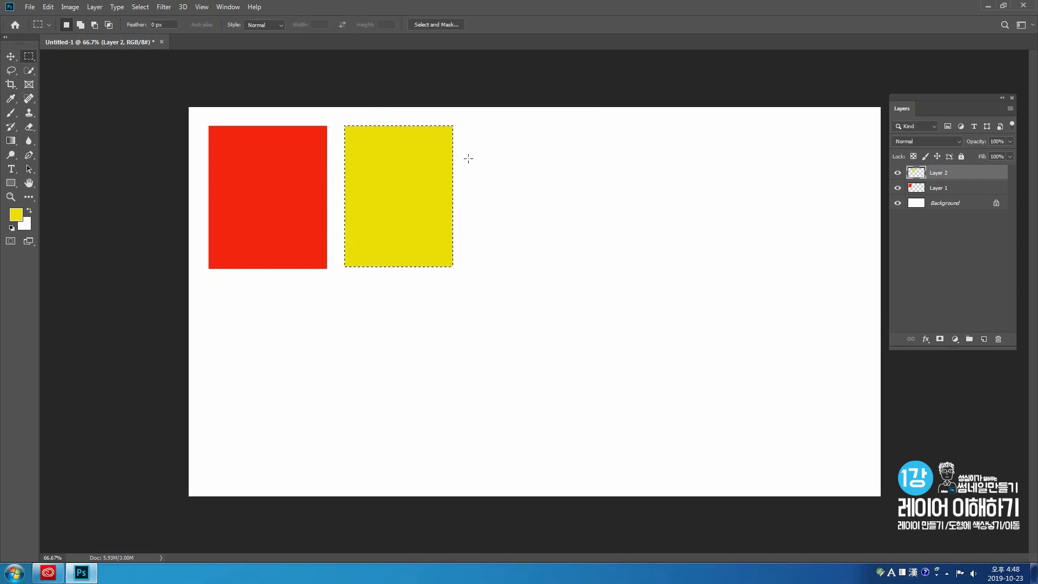
- Deselect the yellow rectangle and add another empty layer above Layer 2
click(510, 172)
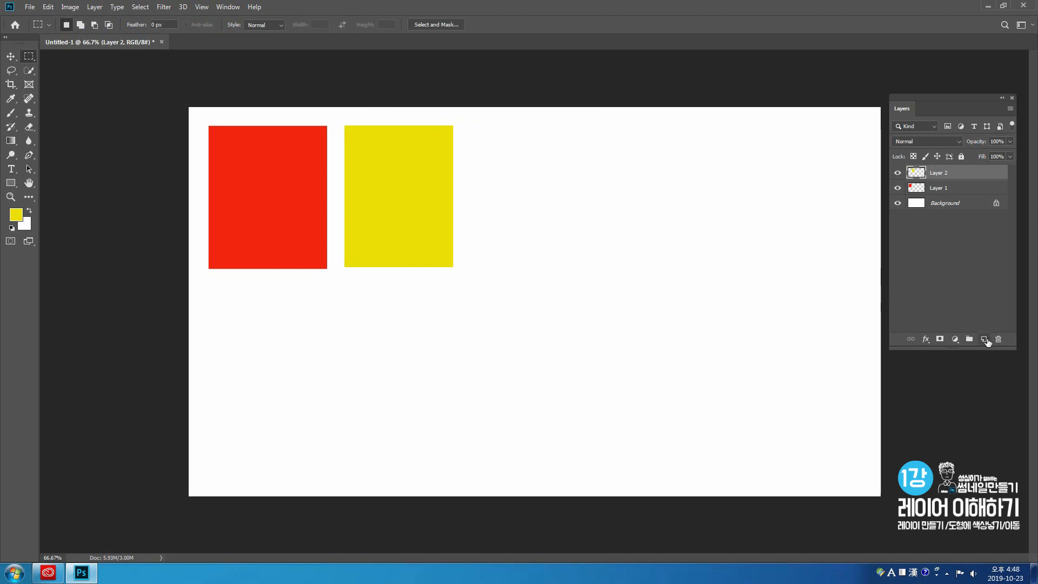
click(985, 340)
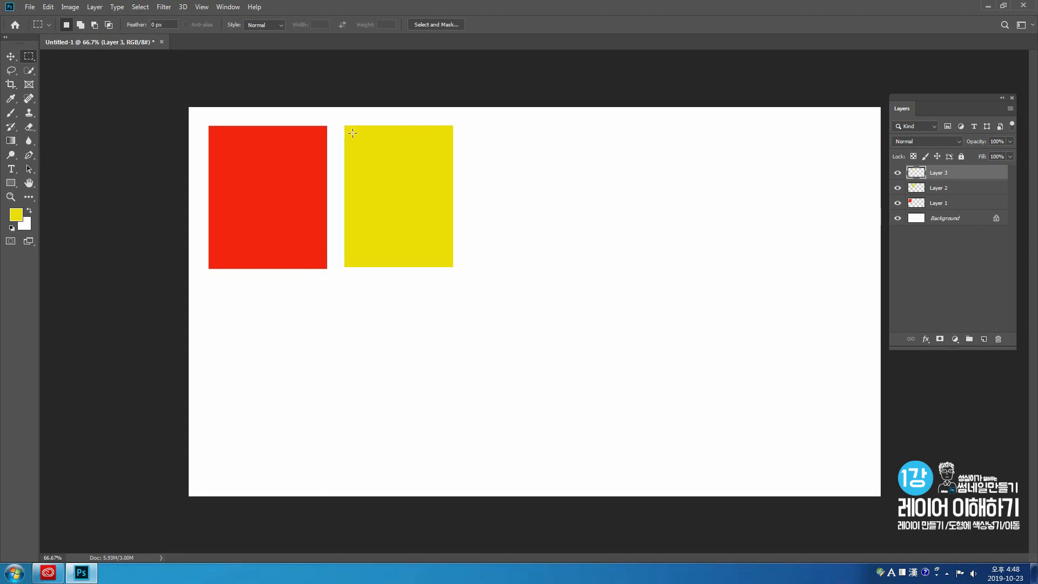
- Make an elliptical selection just right of the yellow rectangle and set the foreground colour to a medium green
click(33, 60)
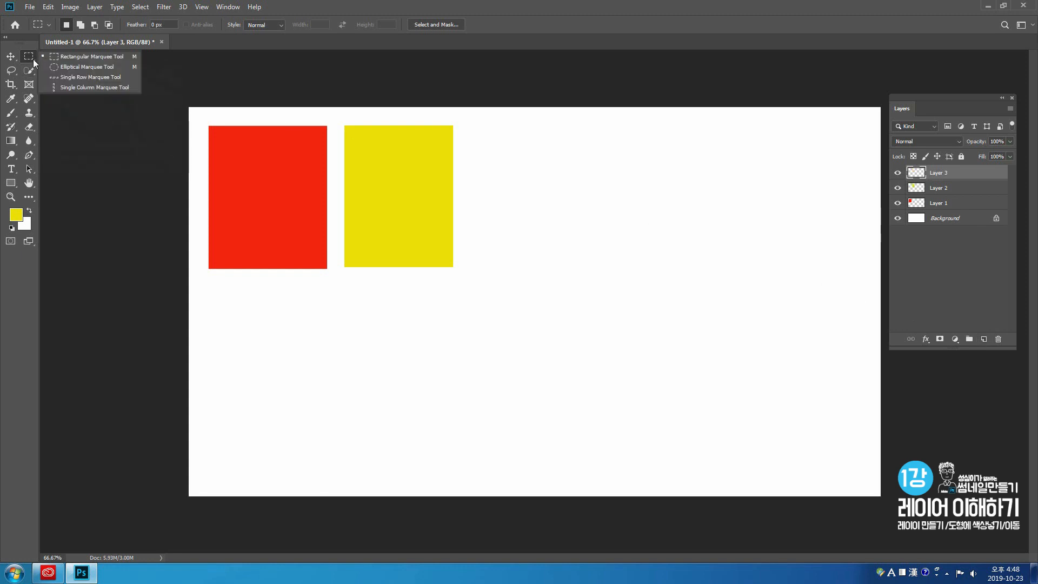
click(63, 67)
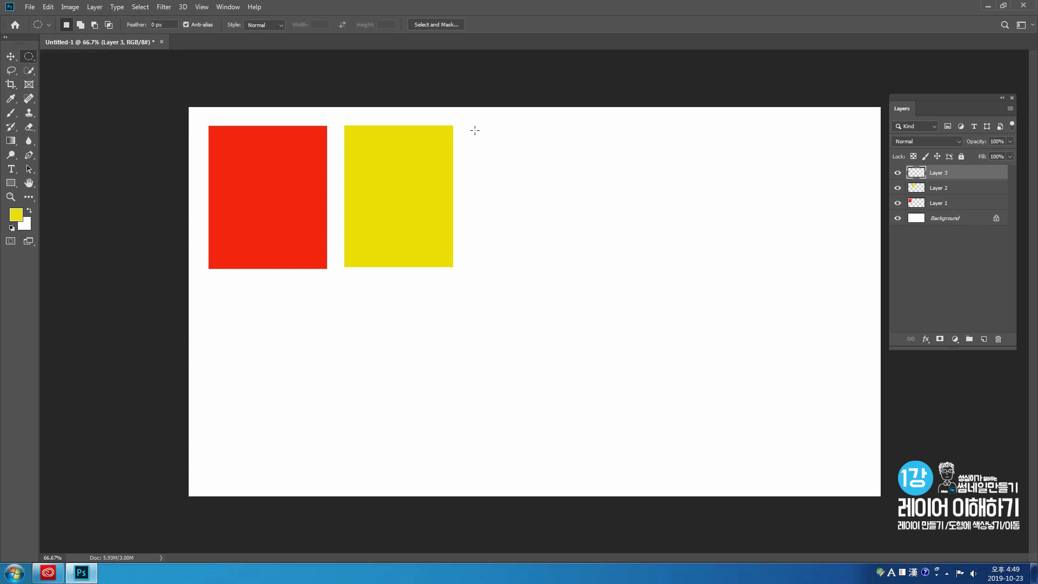
drag(472, 128, 595, 262)
click(16, 215)
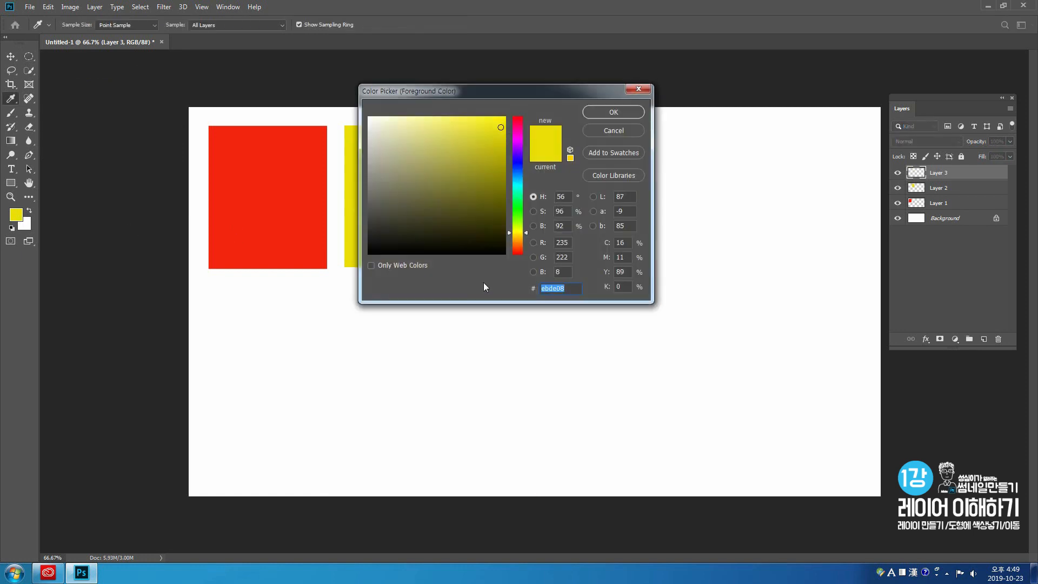
drag(517, 218, 520, 209)
drag(489, 134, 498, 160)
click(602, 112)
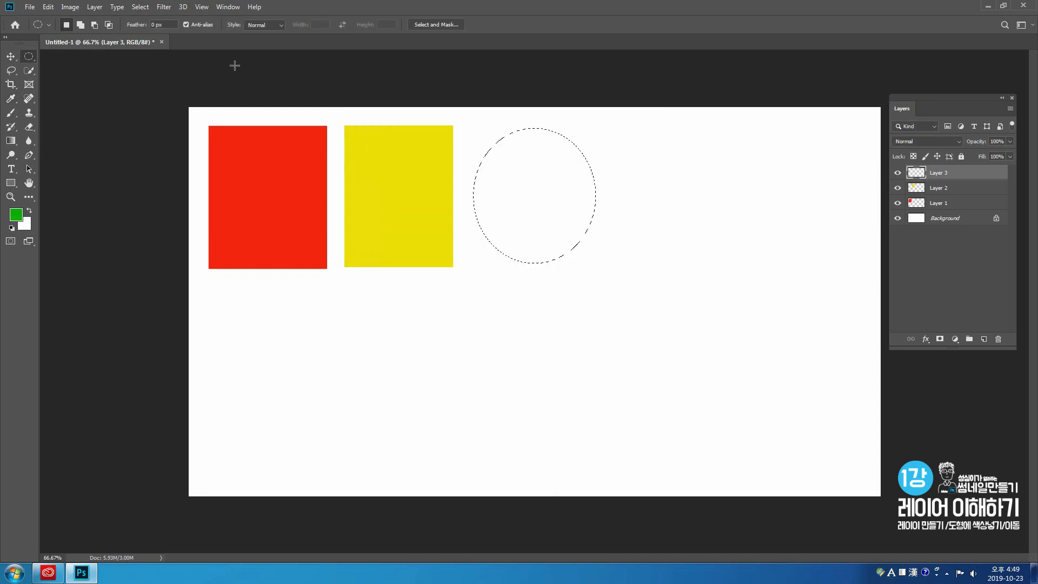
- Fill the elliptical selection on Layer 3 with the green Foreground Color and deselect it
click(48, 6)
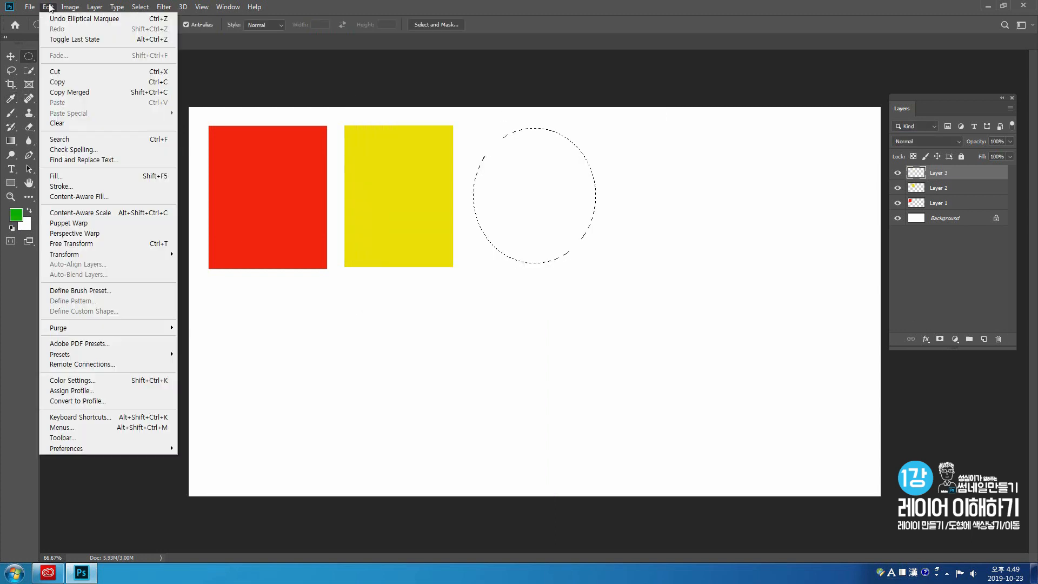
click(68, 177)
drag(382, 124, 349, 76)
click(417, 101)
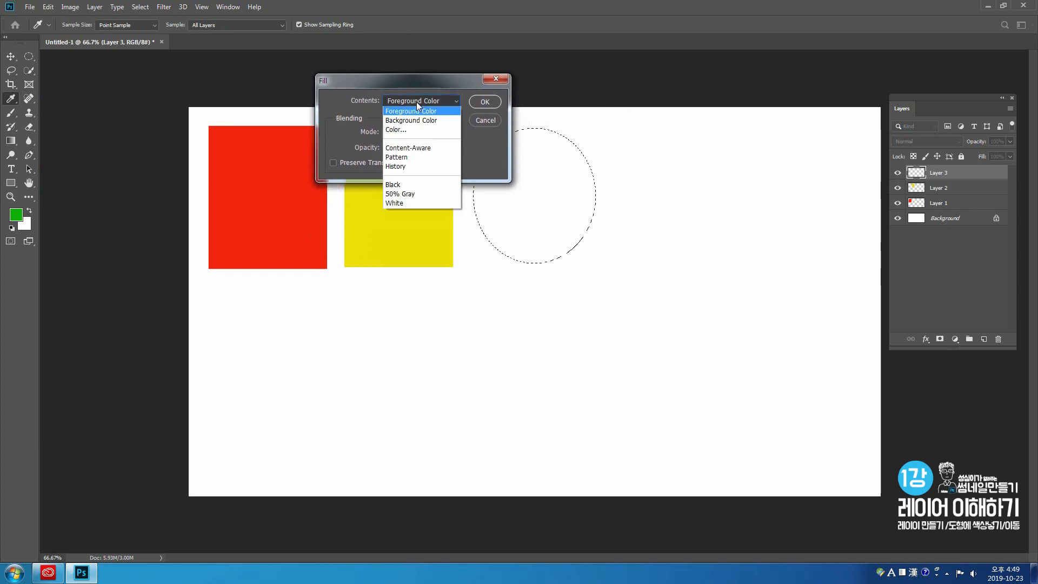
click(419, 112)
click(487, 104)
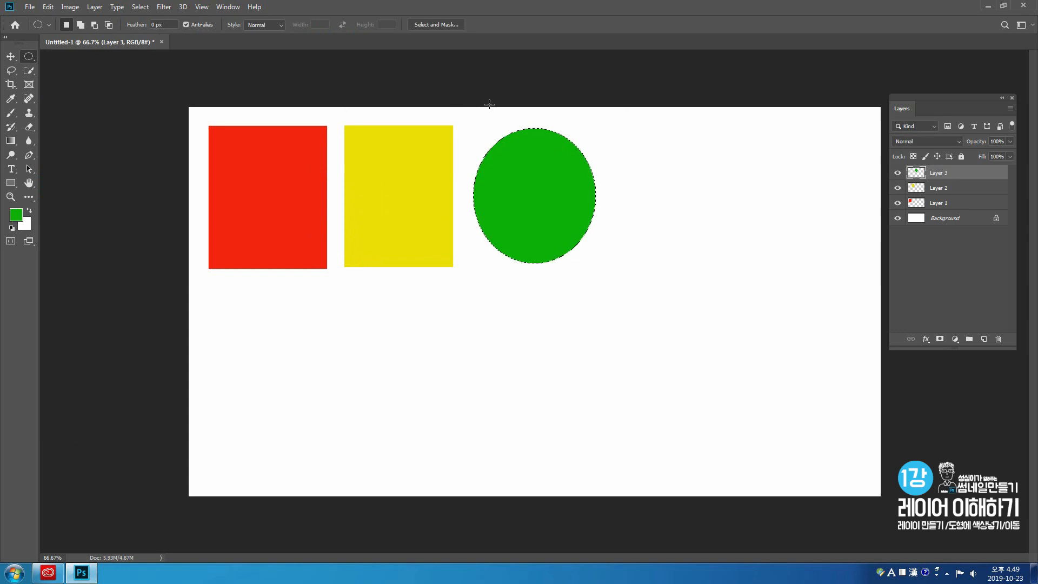
click(623, 185)
- Shift the green ellipse on Layer 3 slightly up and to the left, with the layer list floated over the canvas beside the shapes
click(9, 60)
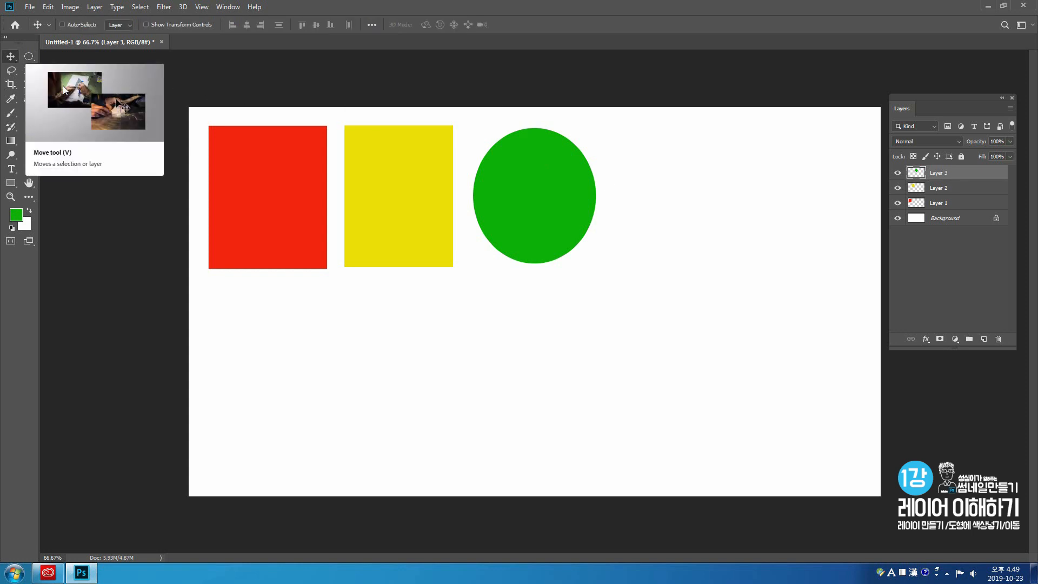
mouse_move(525, 234)
mouse_down()
mouse_move(528, 222)
mouse_move(523, 234)
mouse_up()
mouse_move(430, 241)
mouse_down()
mouse_move(421, 204)
mouse_move(422, 241)
mouse_move(424, 229)
mouse_up()
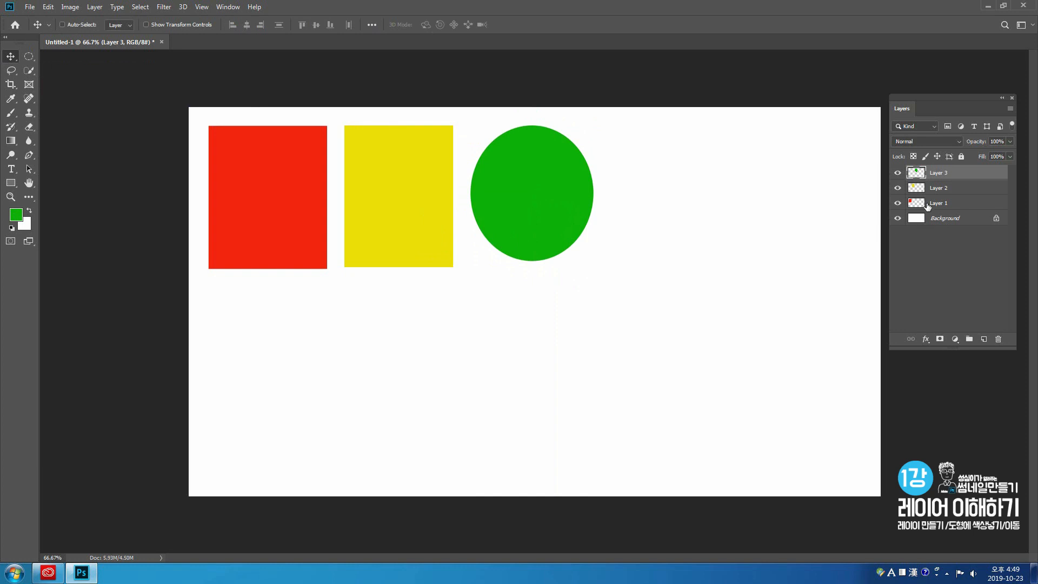
drag(919, 99, 745, 117)
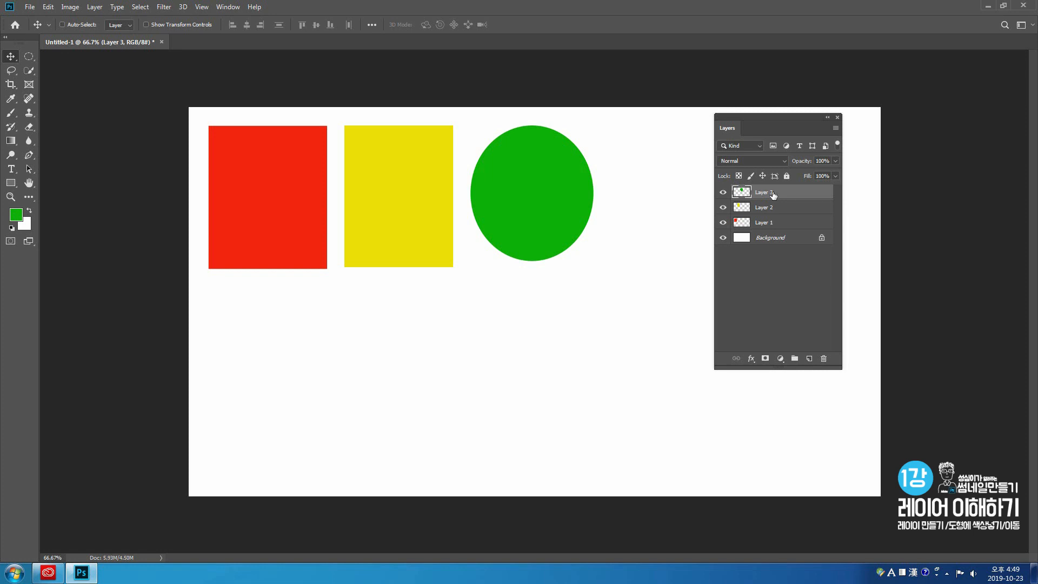
drag(561, 210, 556, 208)
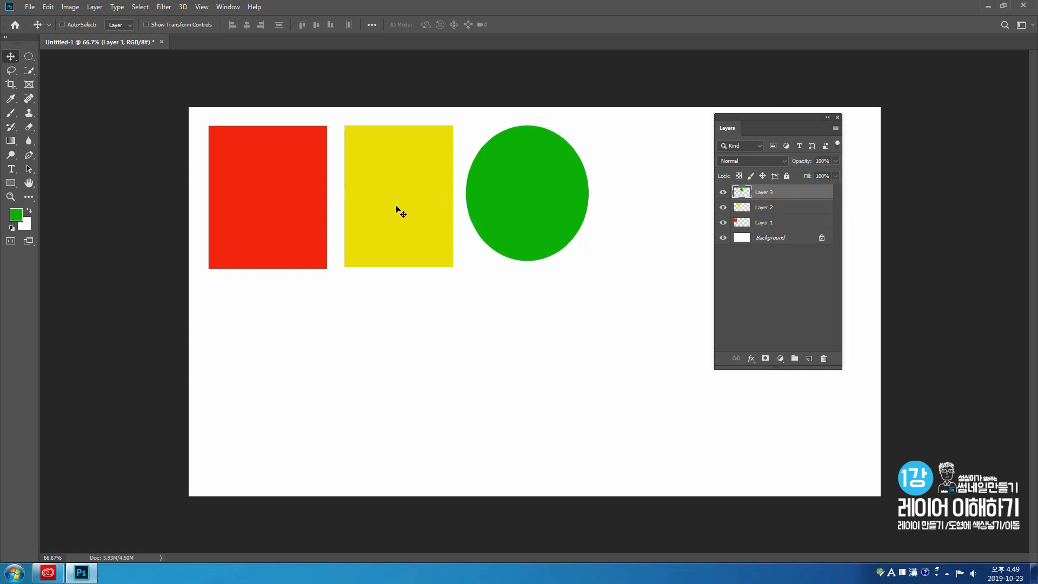
- Activate Layer 2 to try moving the yellow rectangle, and activate Layer 1 to nudge the red rectangle slightly upward
click(779, 212)
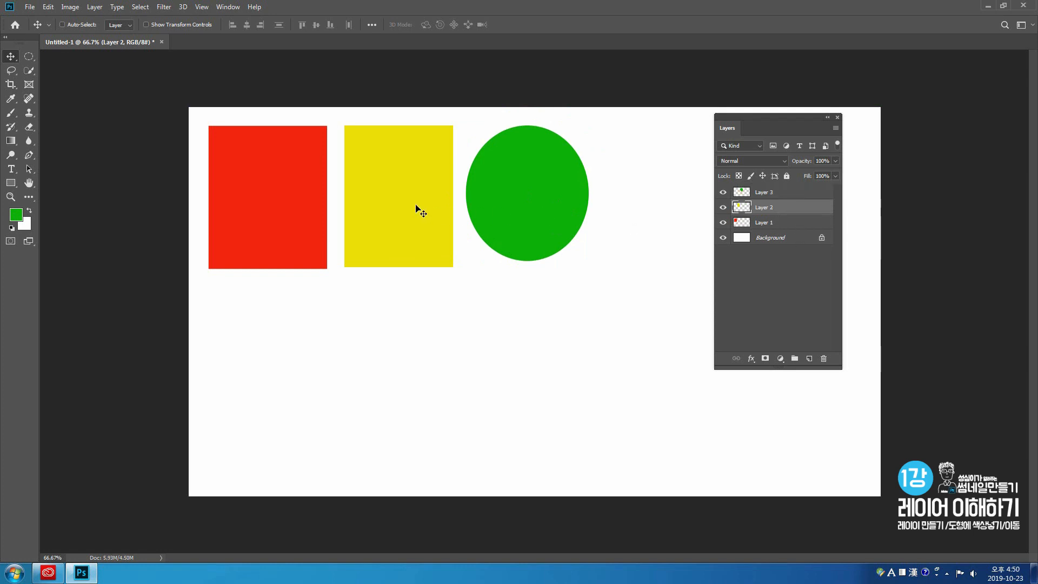
mouse_move(408, 202)
mouse_down()
mouse_move(410, 237)
mouse_move(407, 195)
mouse_up()
drag(301, 204, 295, 208)
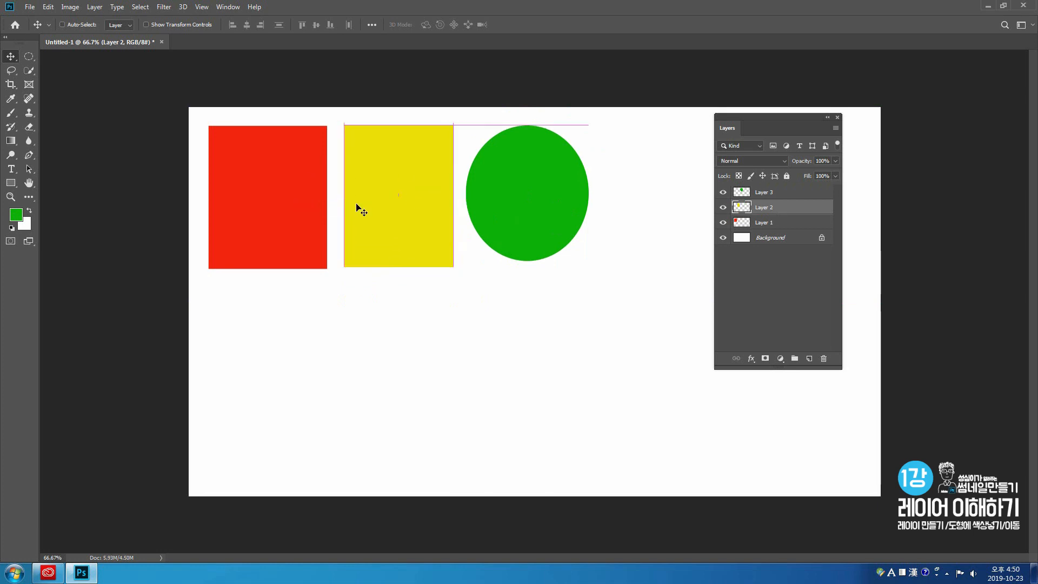
click(770, 227)
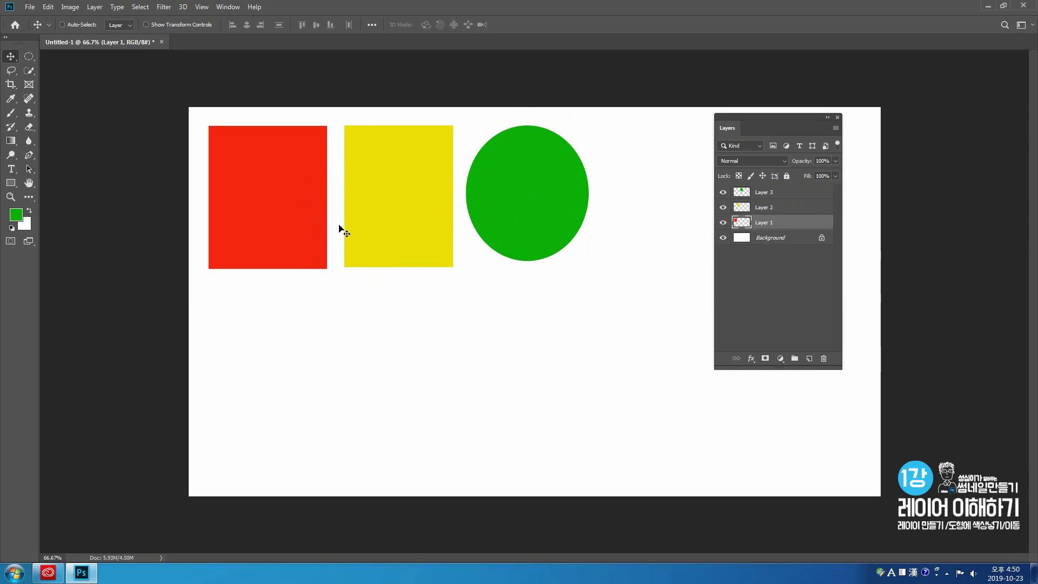
mouse_move(286, 220)
mouse_down()
mouse_move(286, 257)
mouse_move(287, 217)
mouse_up()
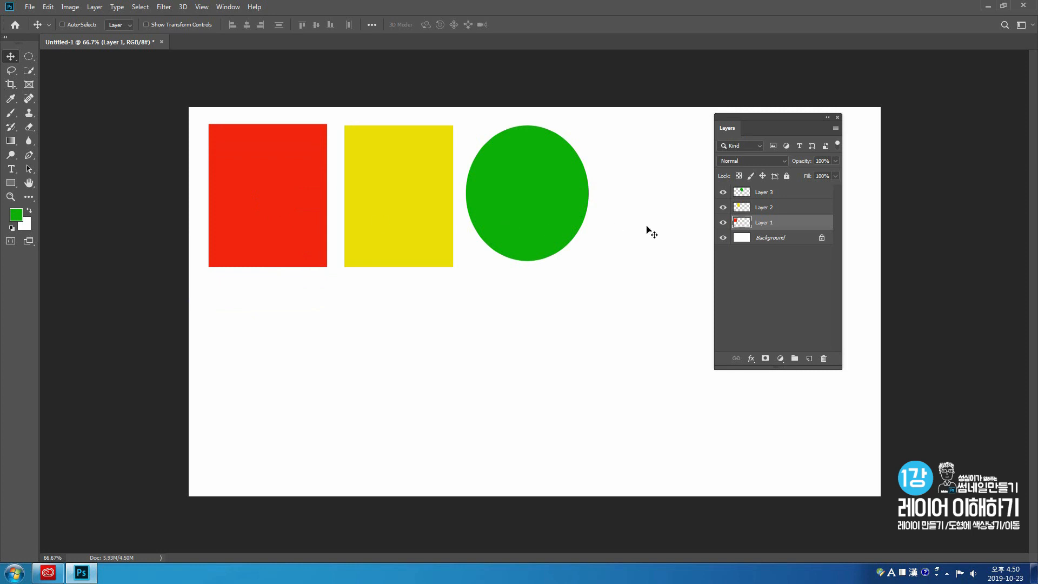
- Move the green ellipse on Layer 3 and the yellow rectangle on Layer 2 slightly to the right, activating each layer first
click(785, 196)
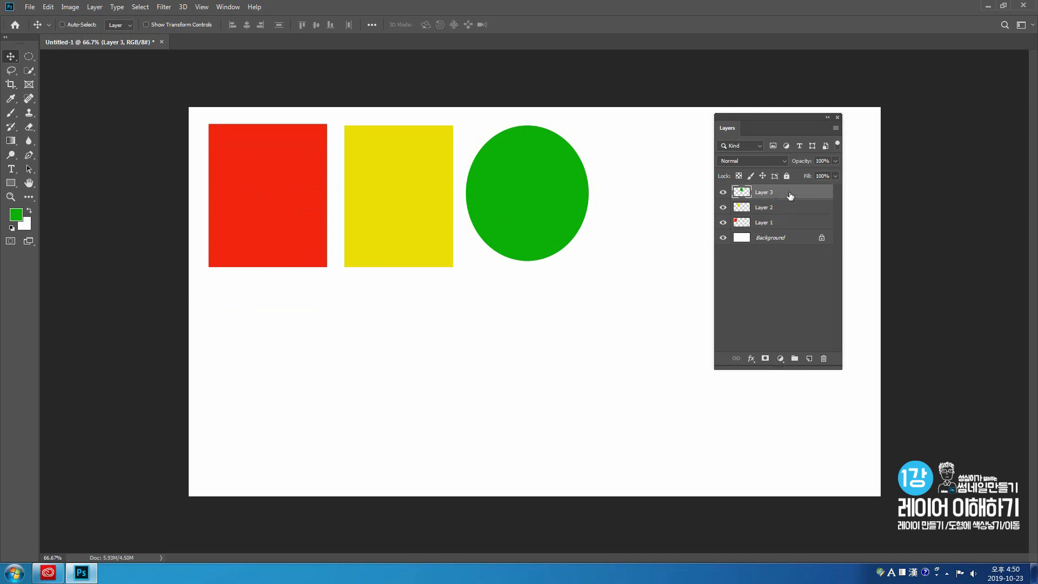
drag(532, 207, 546, 209)
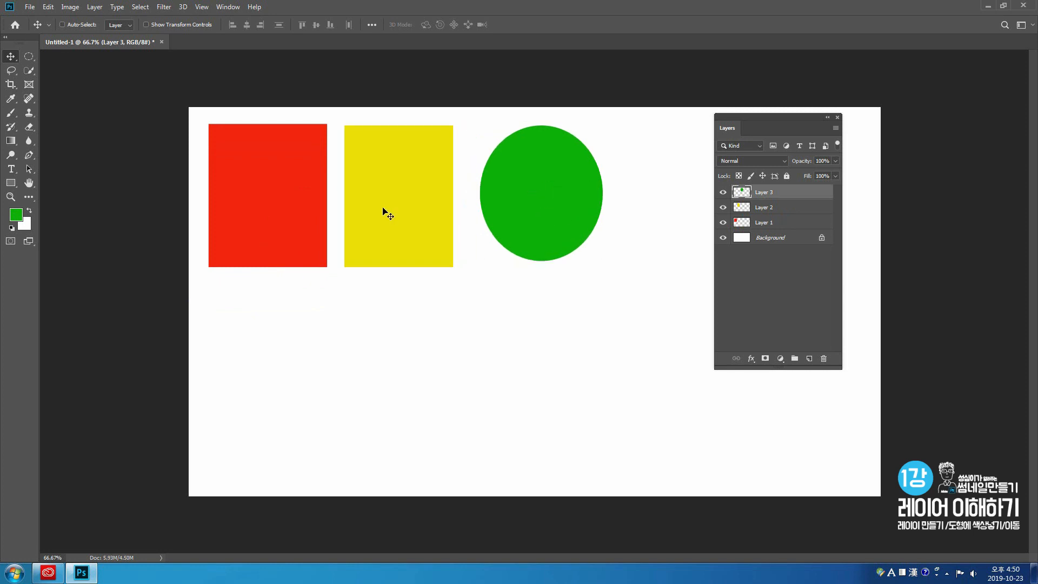
click(770, 209)
drag(437, 210, 446, 211)
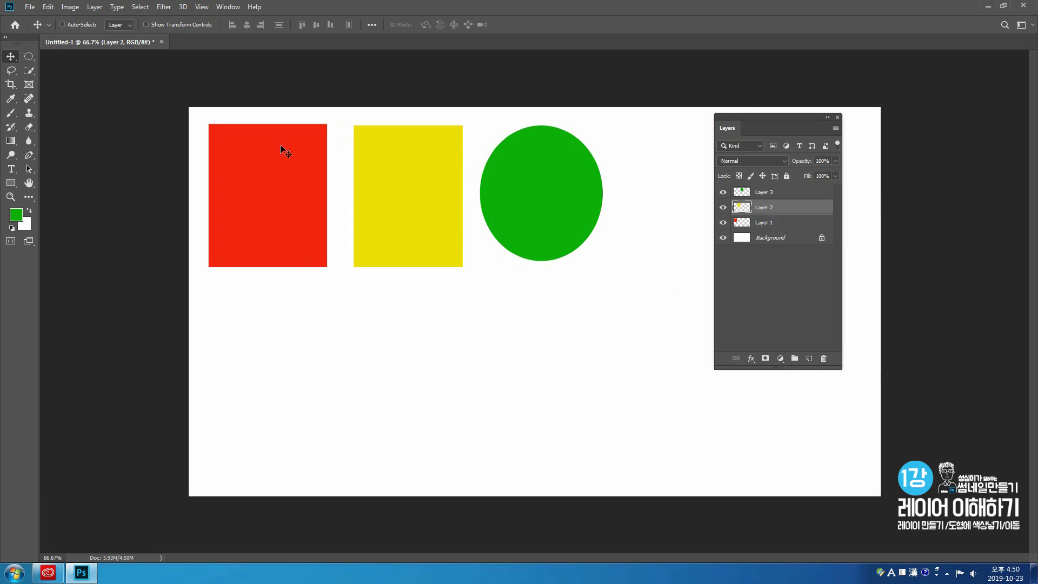
- Turn on Auto-Select for layers and move the red rectangle, yellow rectangle and green ellipse slightly down directly on the canvas
click(62, 25)
drag(257, 192, 258, 217)
drag(422, 217, 418, 235)
drag(540, 206, 542, 216)
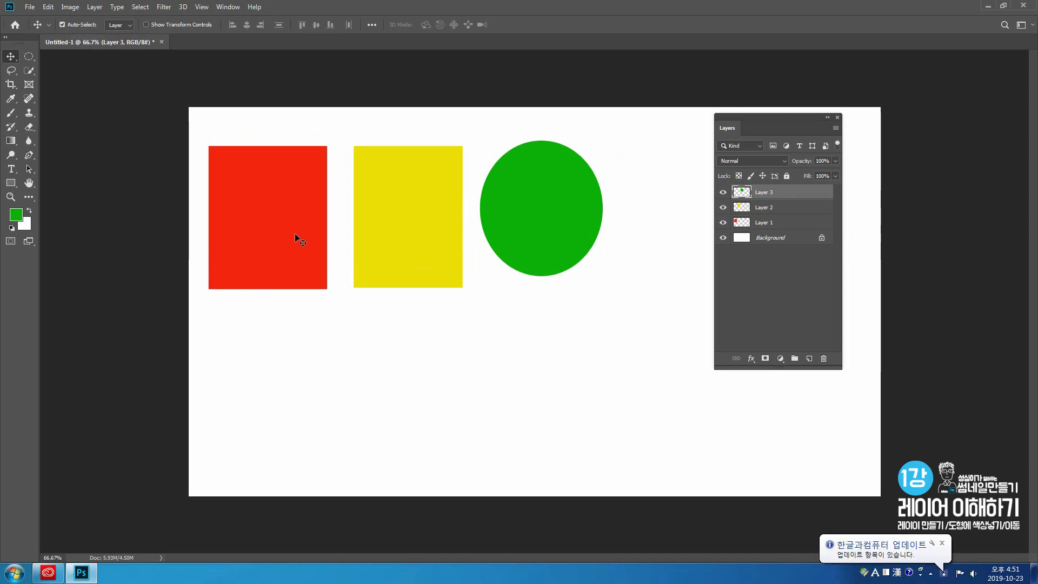
drag(294, 233, 294, 223)
drag(404, 252, 402, 245)
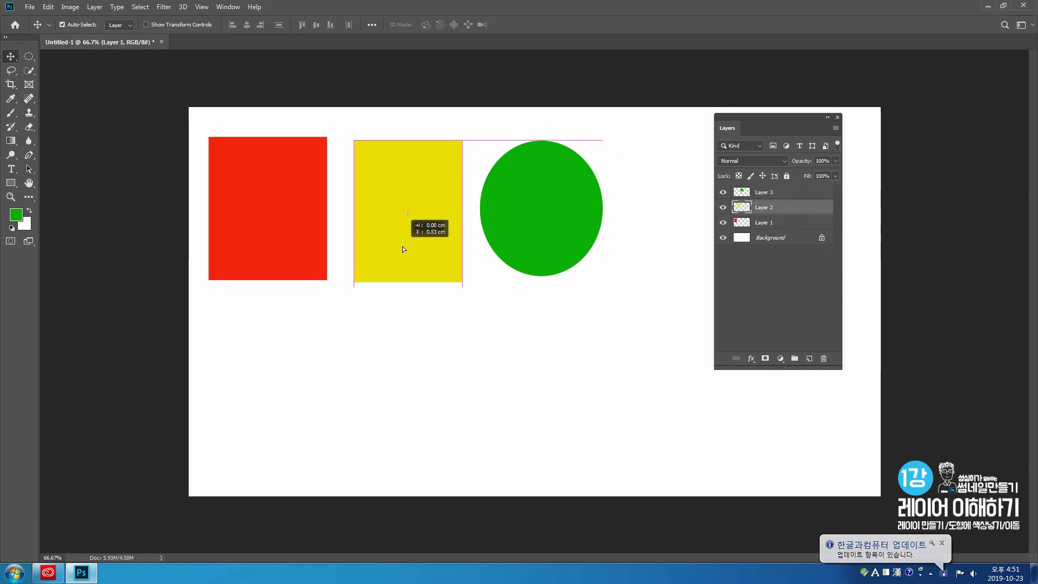